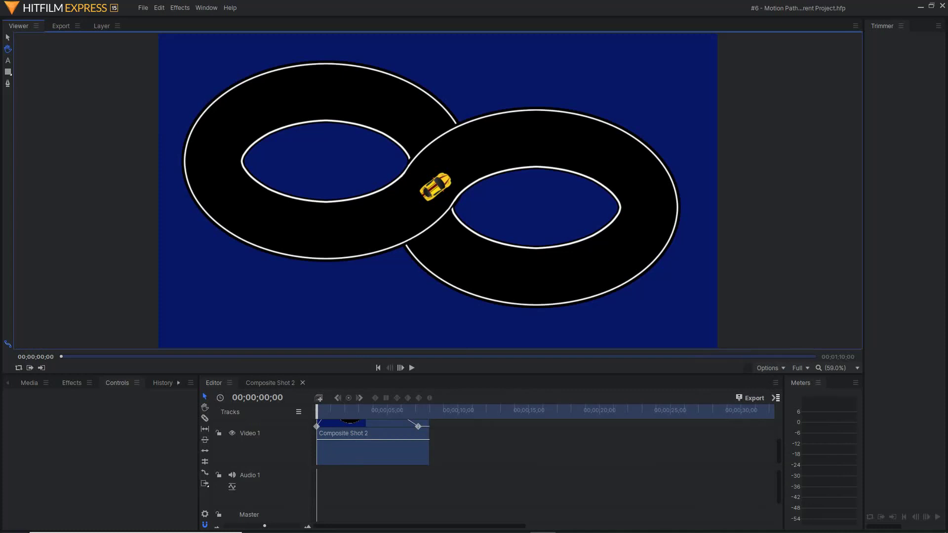
Step: Examine the race car layer's transform properties and rotation keyframes in Composite Shot 2
left_click(270, 383)
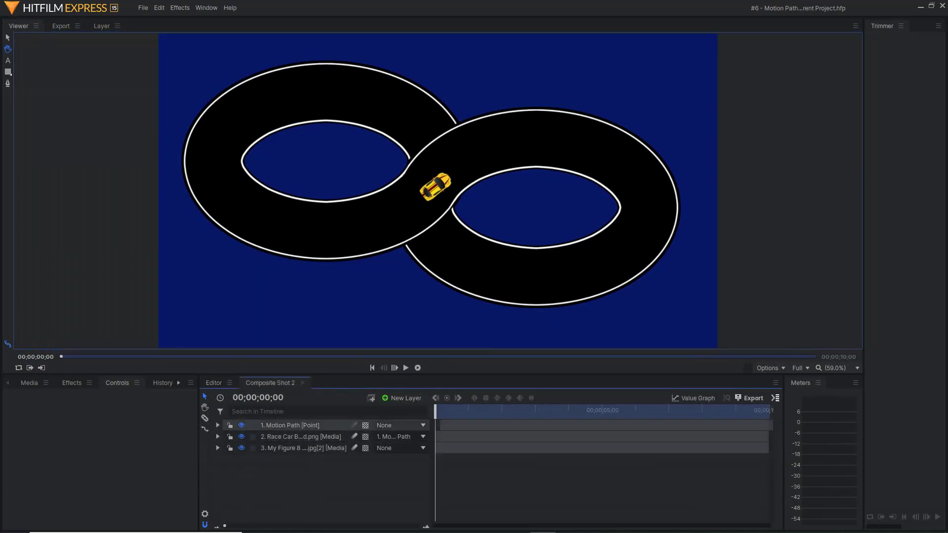
left_click(301, 437)
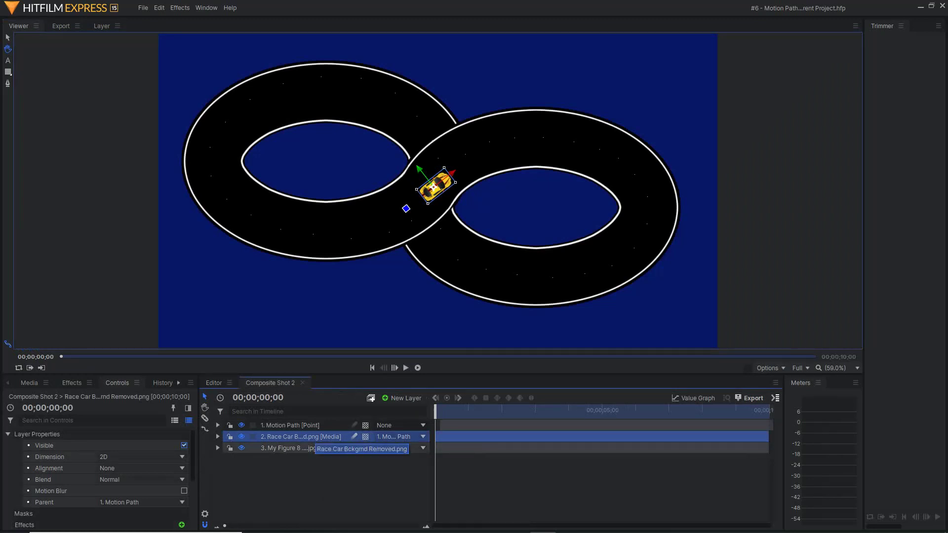
left_click(218, 437)
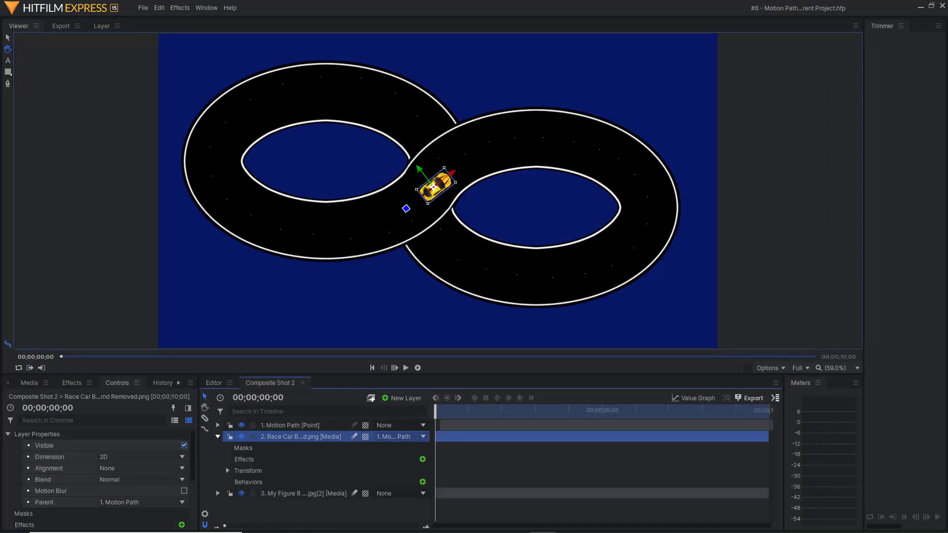
left_click(228, 471)
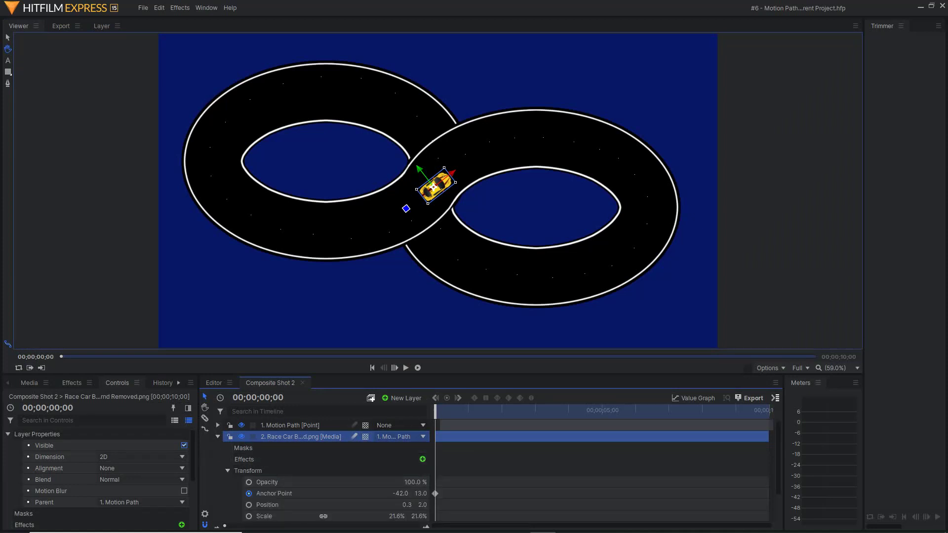
scroll(494, 474, "down", 2)
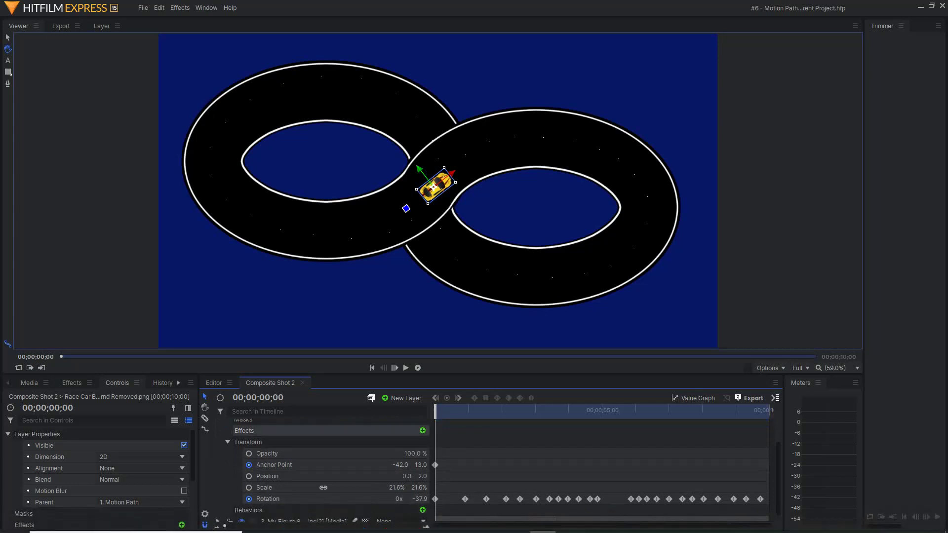
left_click(227, 442)
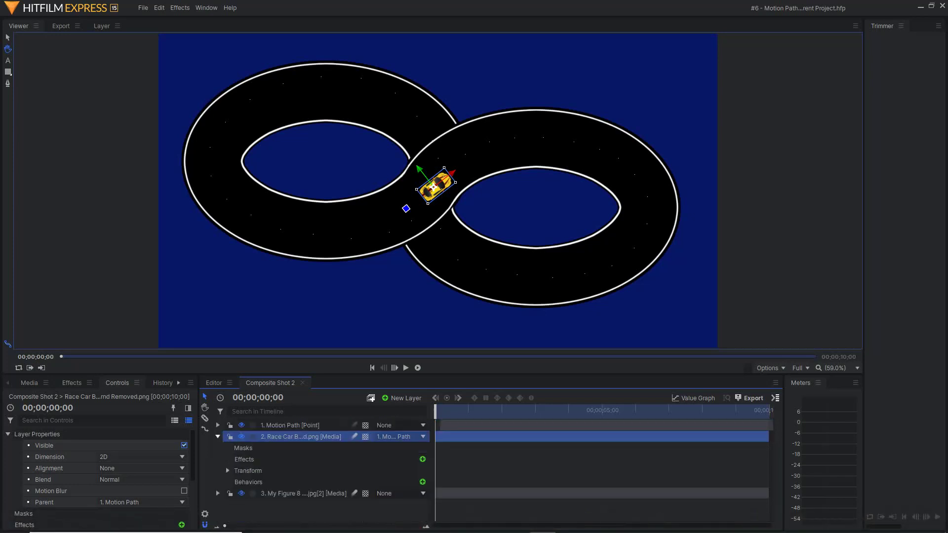
left_click(218, 437)
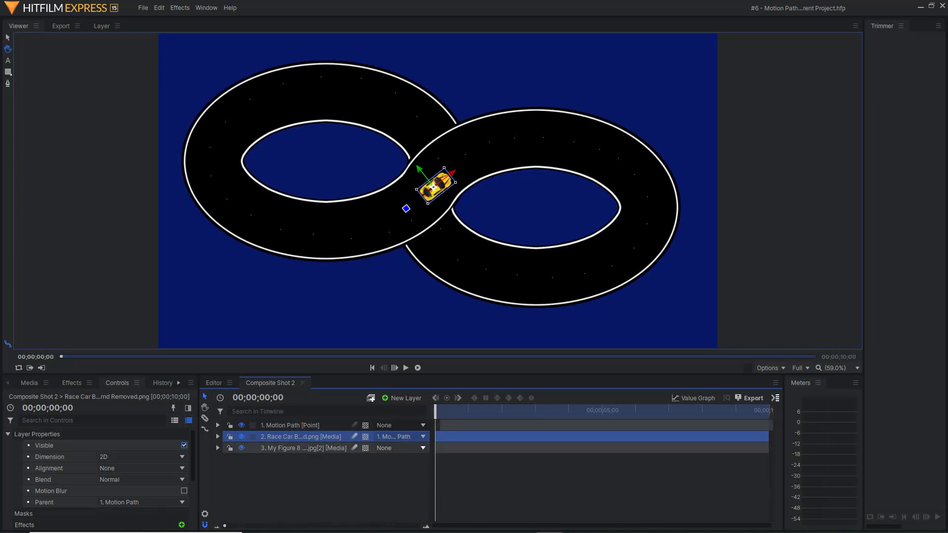
Step: Enlarge the Editor timeline area and inspect the two masks on the My Figure 8 Race Track.jpg clip
left_click(222, 383)
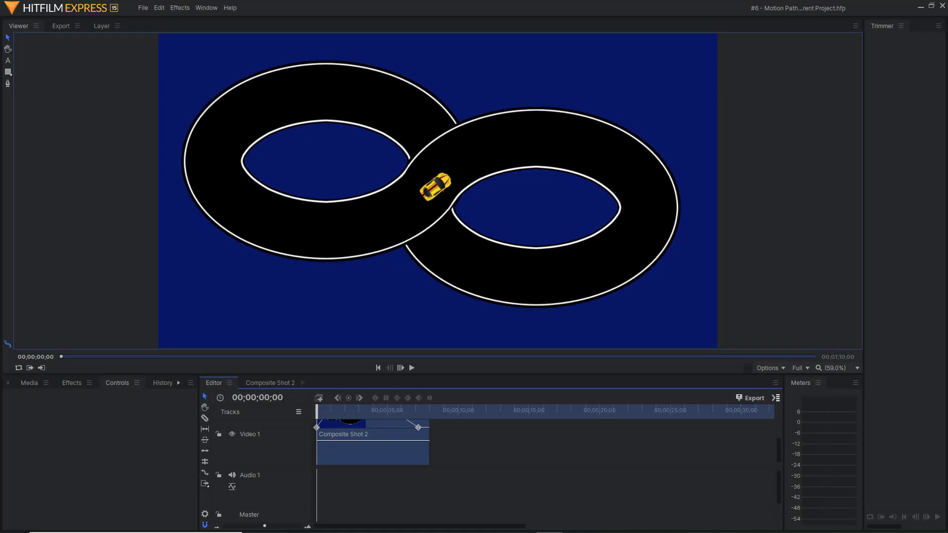
left_click(393, 424)
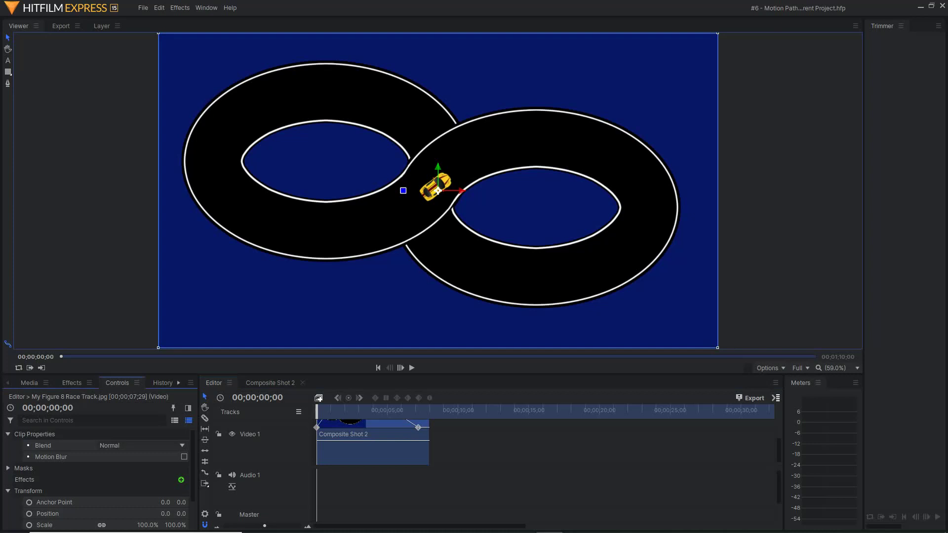
left_click_drag(207, 375, 208, 304)
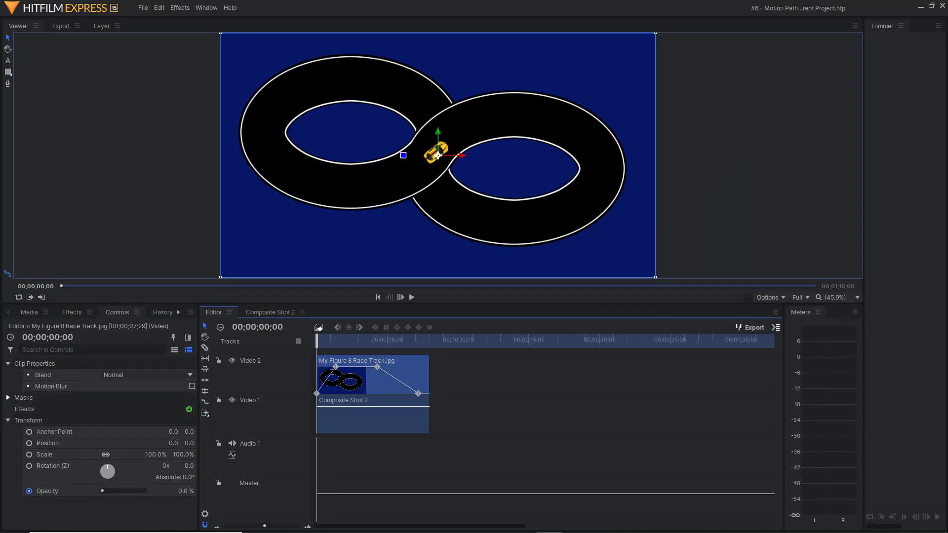
left_click(8, 398)
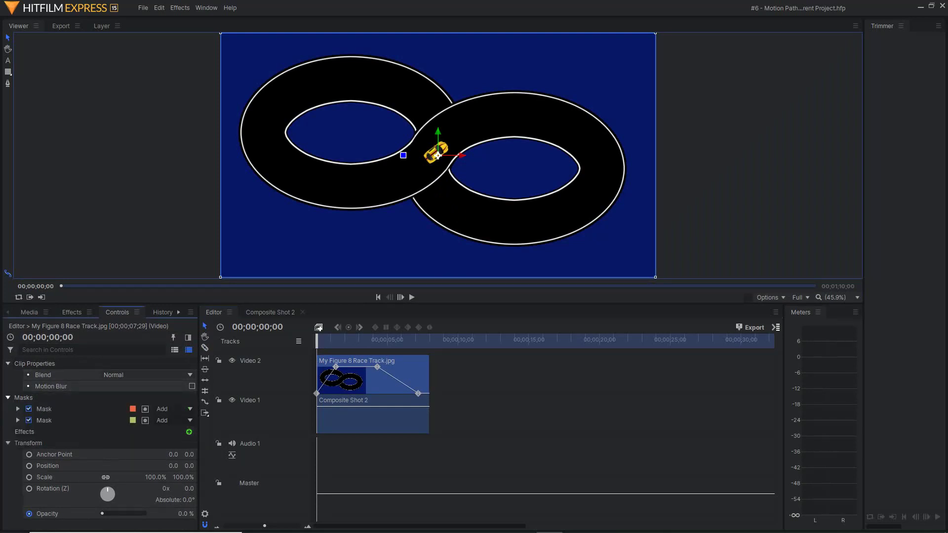
left_click(75, 409)
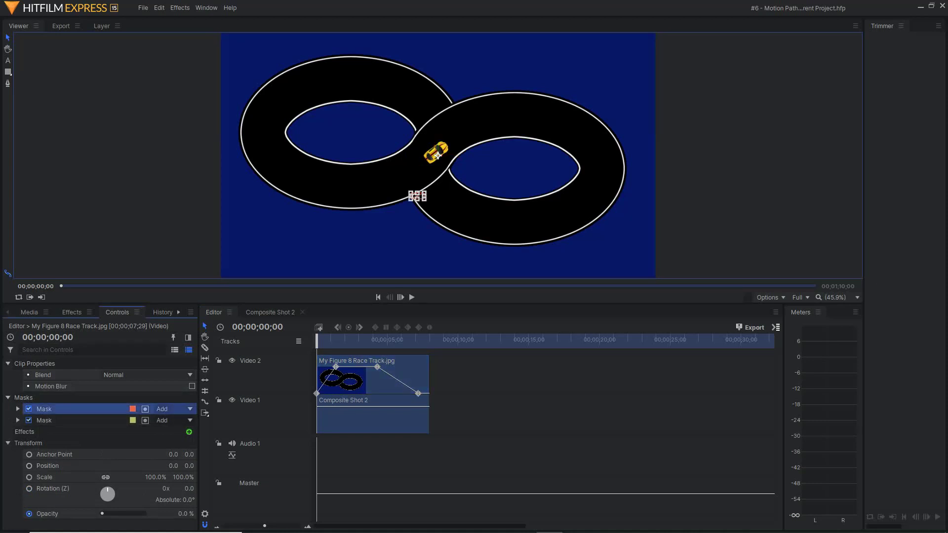
left_click(74, 420)
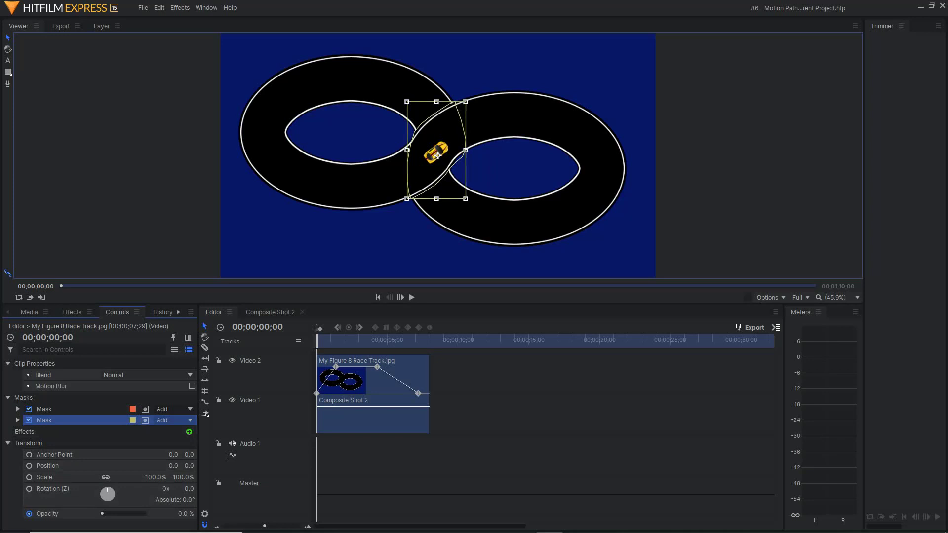
Step: Scrub through the Editor timeline and play the car animation, returning the playhead to the start
left_click(373, 419)
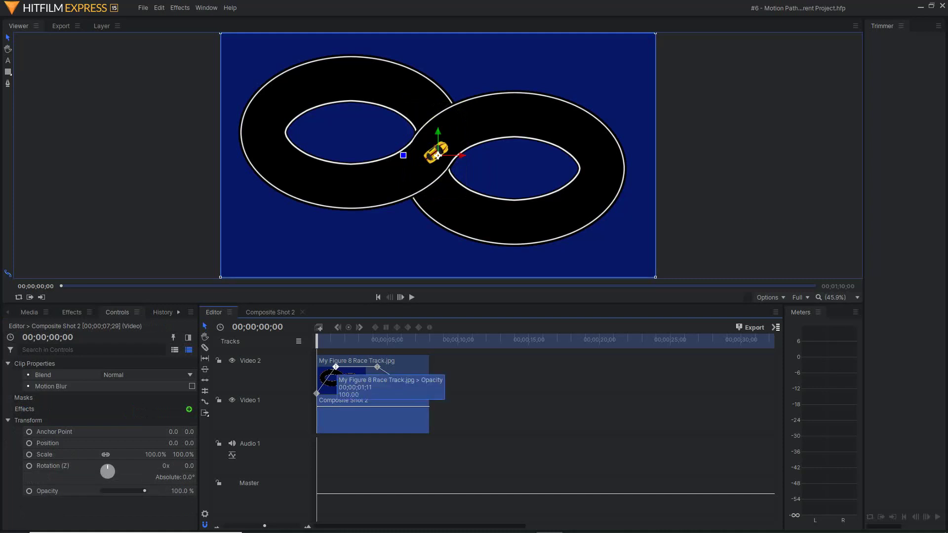
left_click_drag(316, 340, 417, 339)
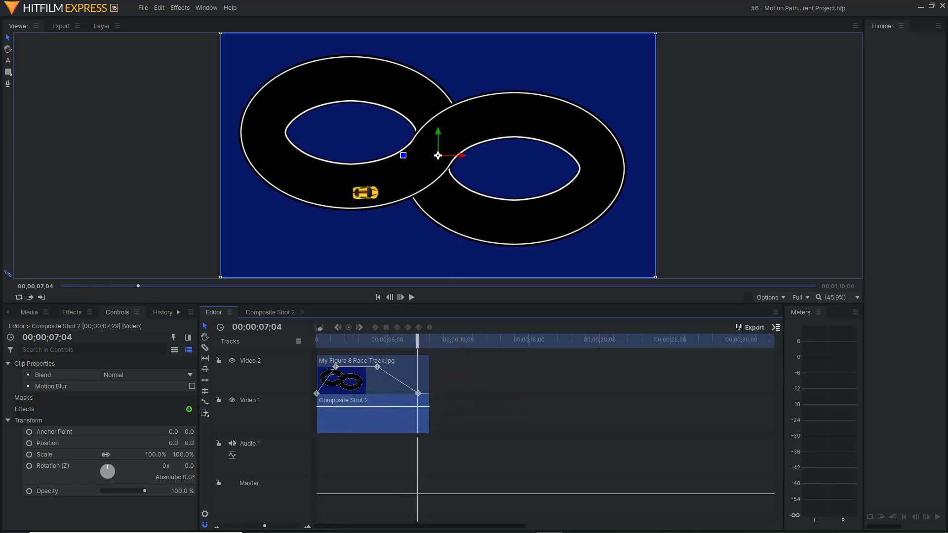
left_click_drag(418, 339, 316, 340)
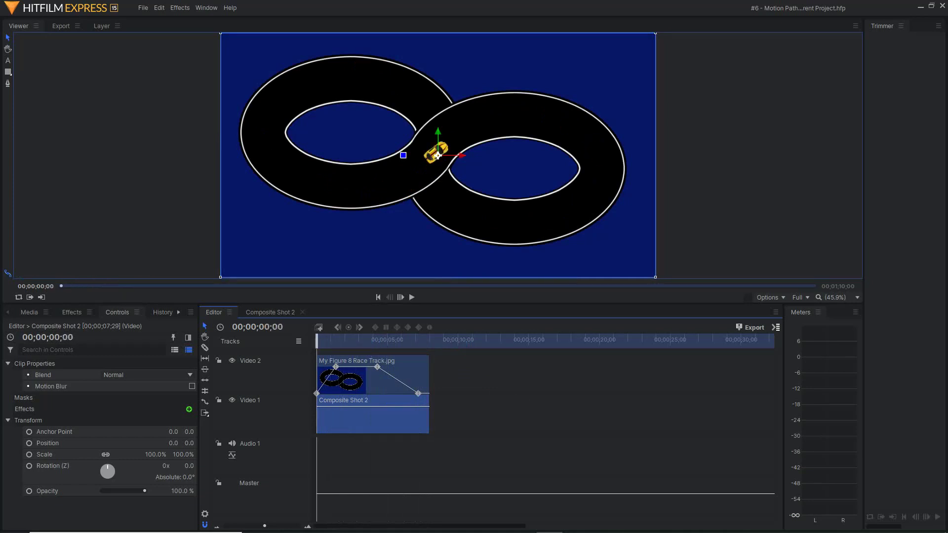
left_click(412, 297)
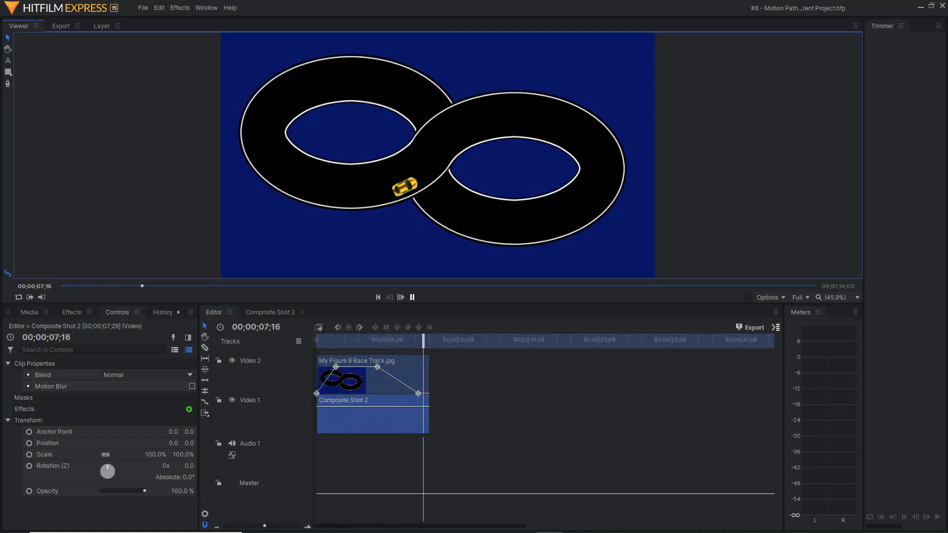
key("space")
key("Home")
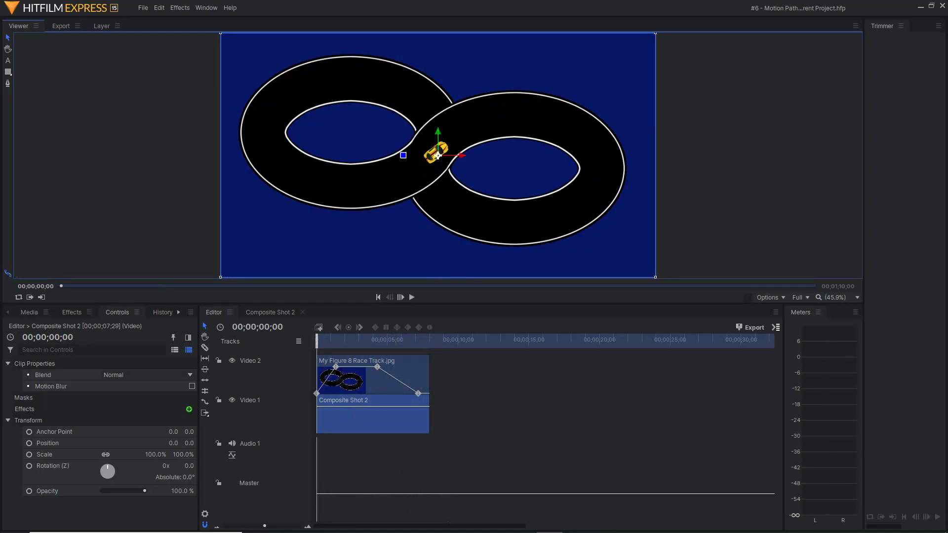
Step: Switch to Chrome and preview the "car race" sound on the Free Race Car Sound Effects page
left_click(30, 313)
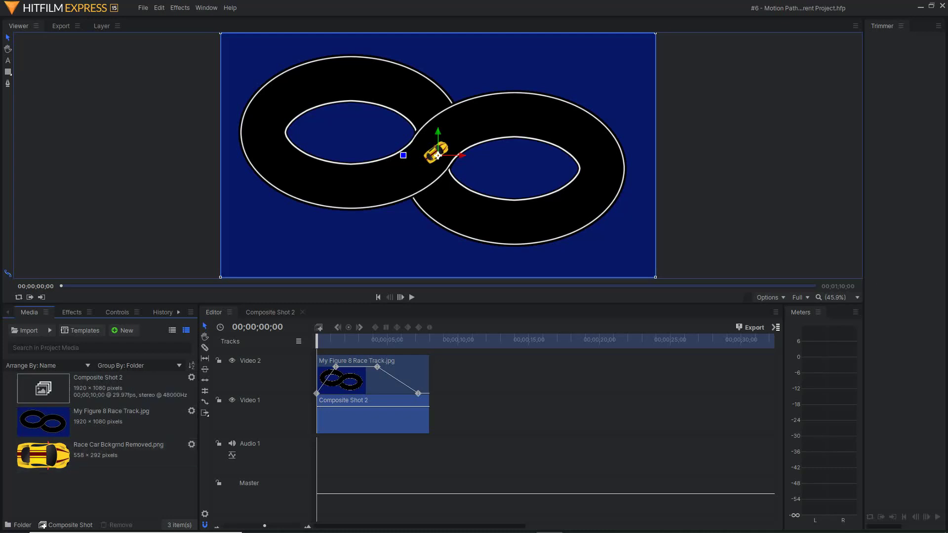
mouse_move(392, 521)
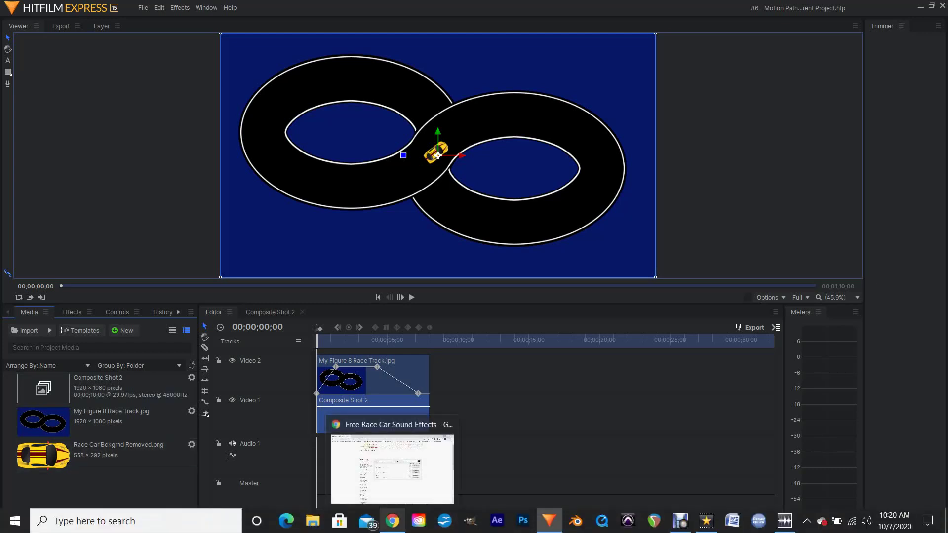
left_click(390, 461)
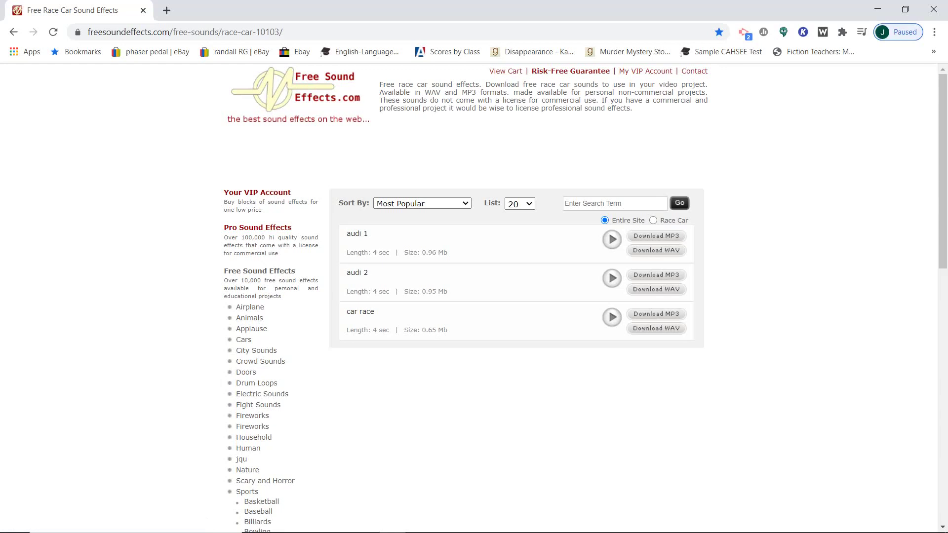
left_click(612, 317)
left_click(877, 9)
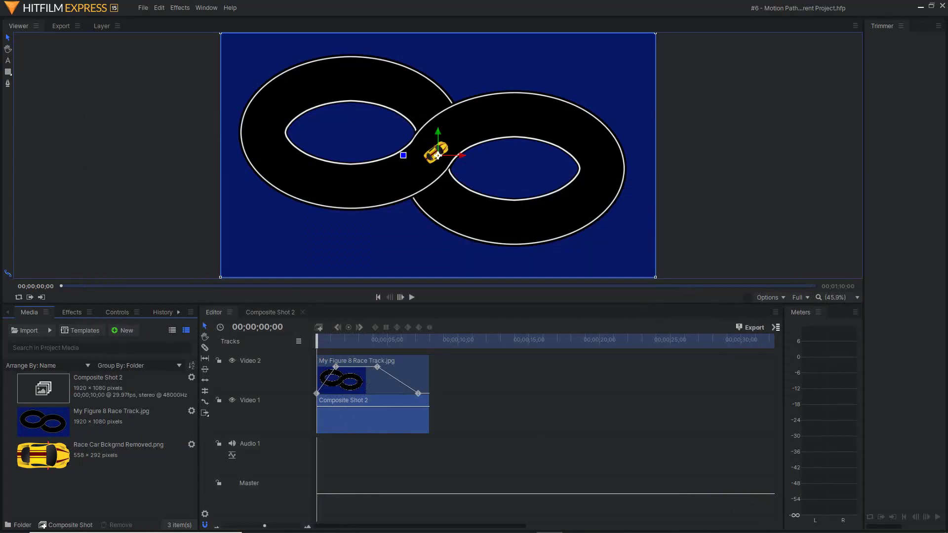
Step: Check the #6 - Motion Path folder on the desktop for the car+race audio file and return to HitFilm Express
key("super+d")
double_click(726, 217)
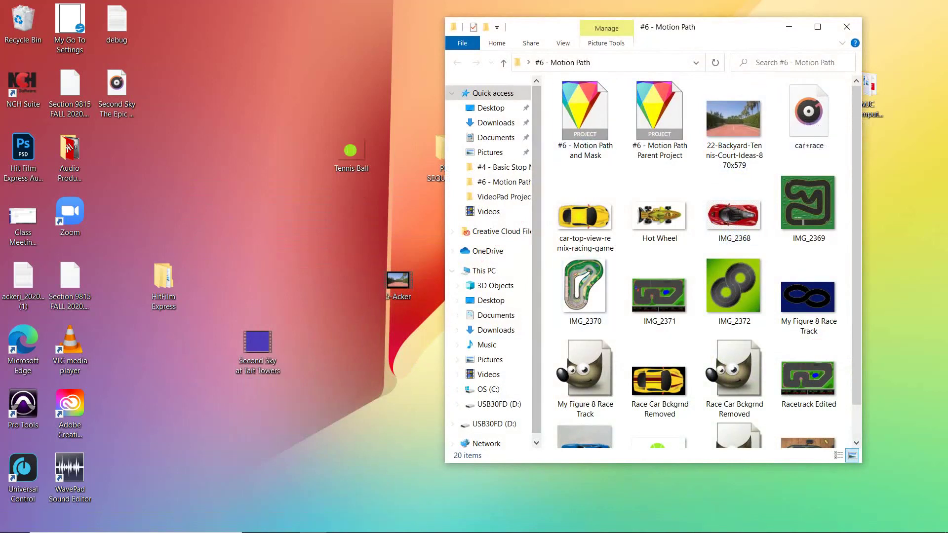
mouse_move(444, 521)
left_click(550, 521)
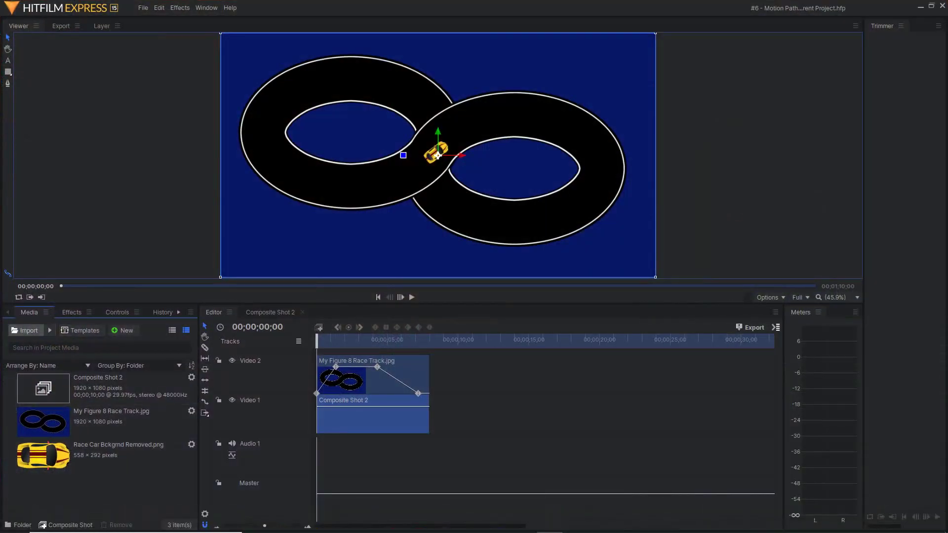
Step: Import the car+race audio file as media and place it at the start of the Audio 1 track
left_click(27, 330)
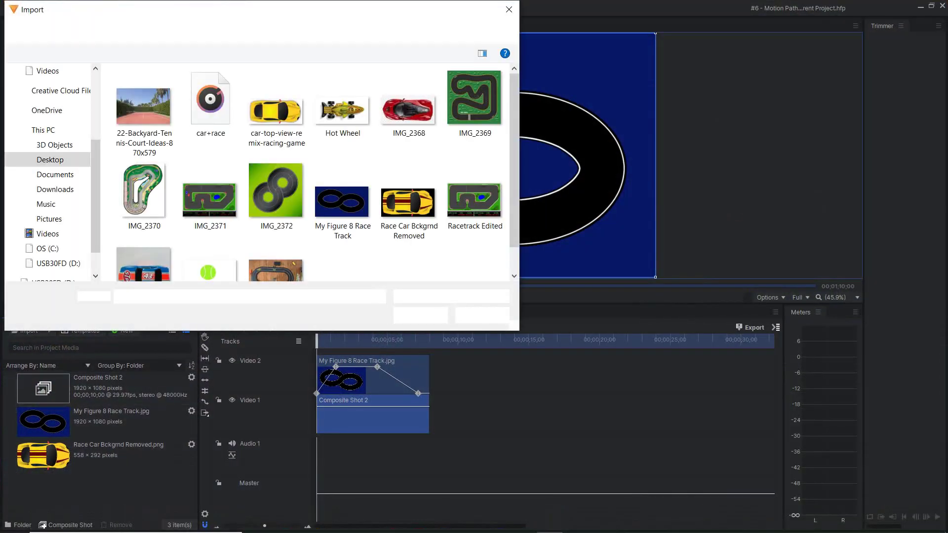
key("Escape")
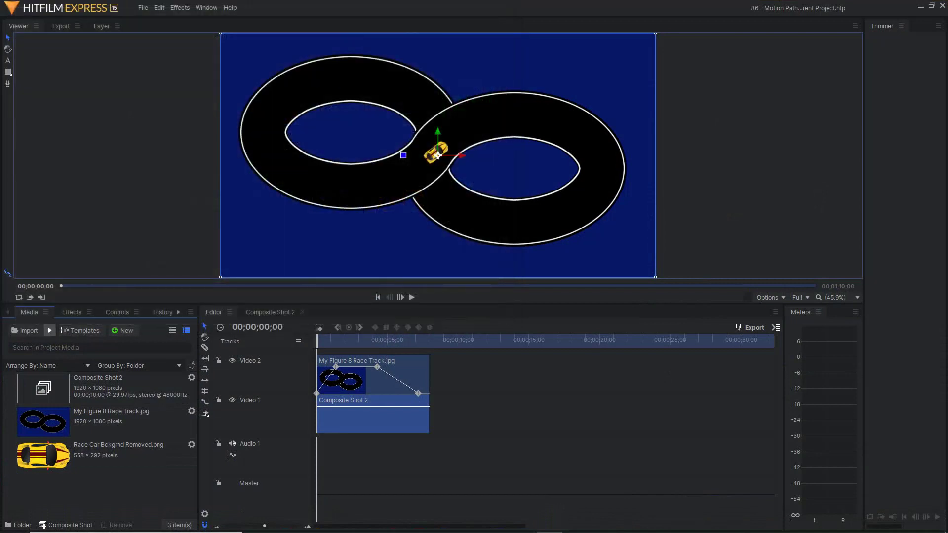
left_click(50, 331)
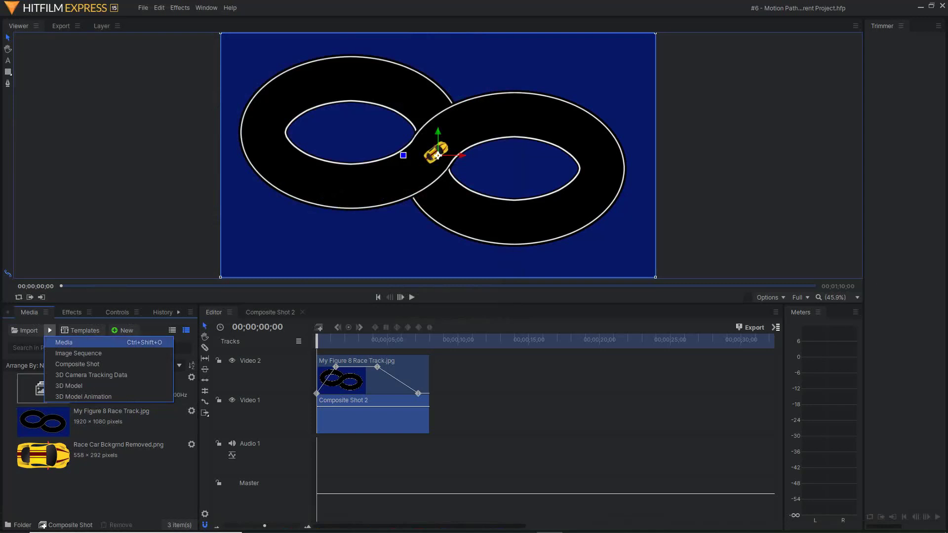
left_click(64, 342)
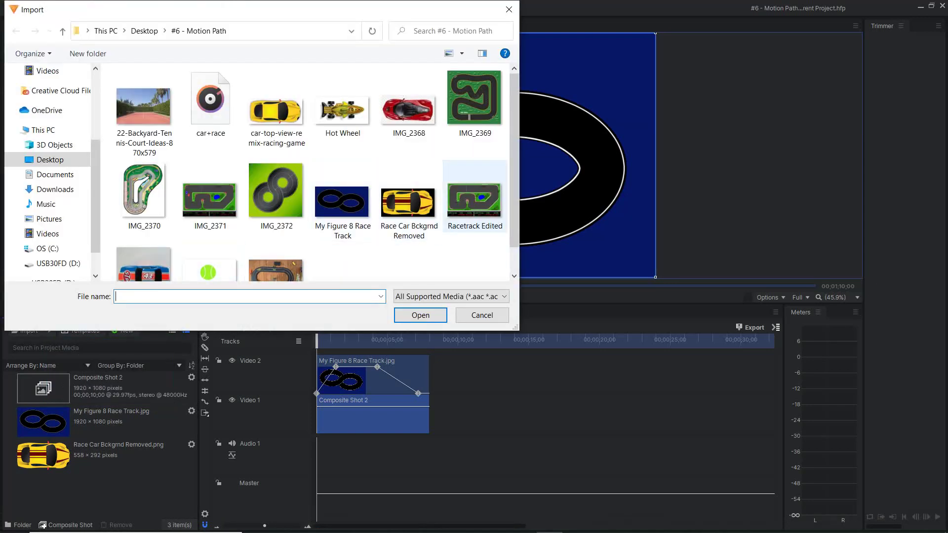
scroll(316, 173, "down", 1)
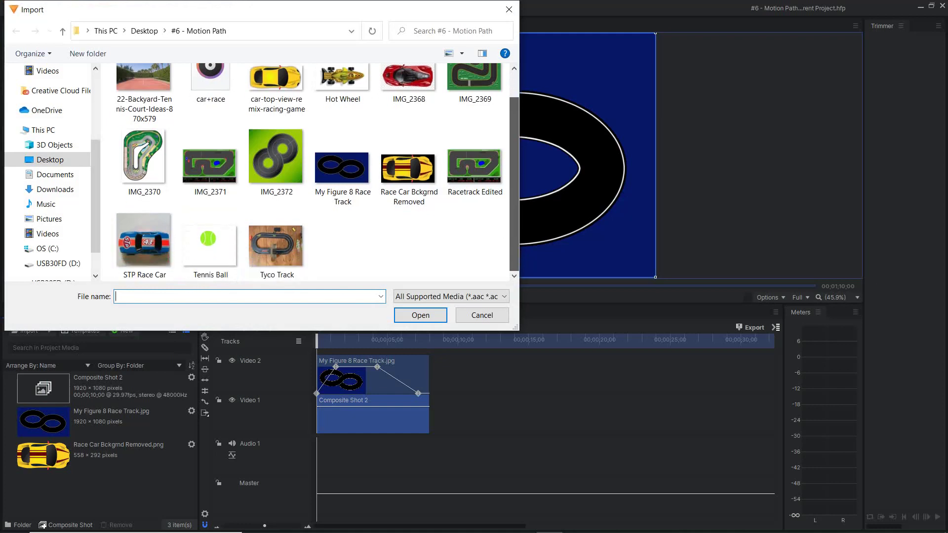
left_click(211, 98)
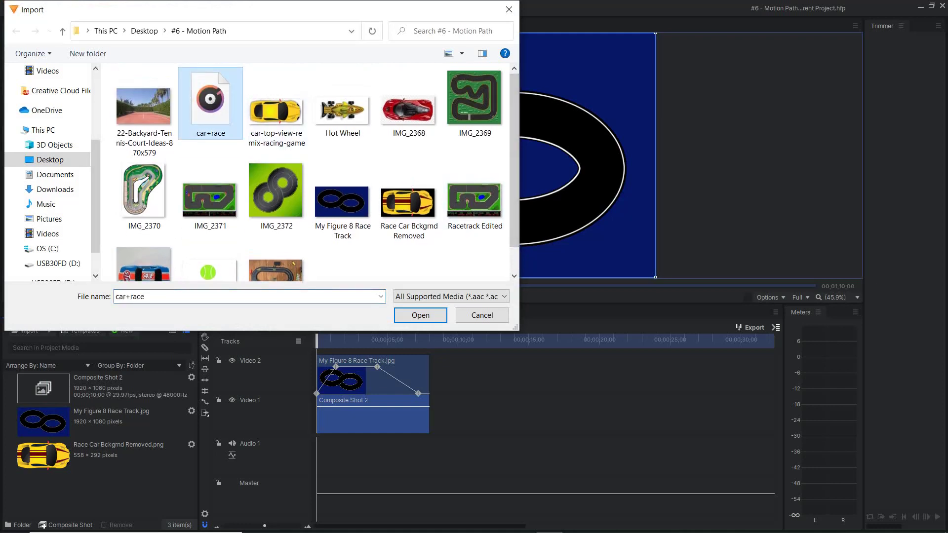
key("Return")
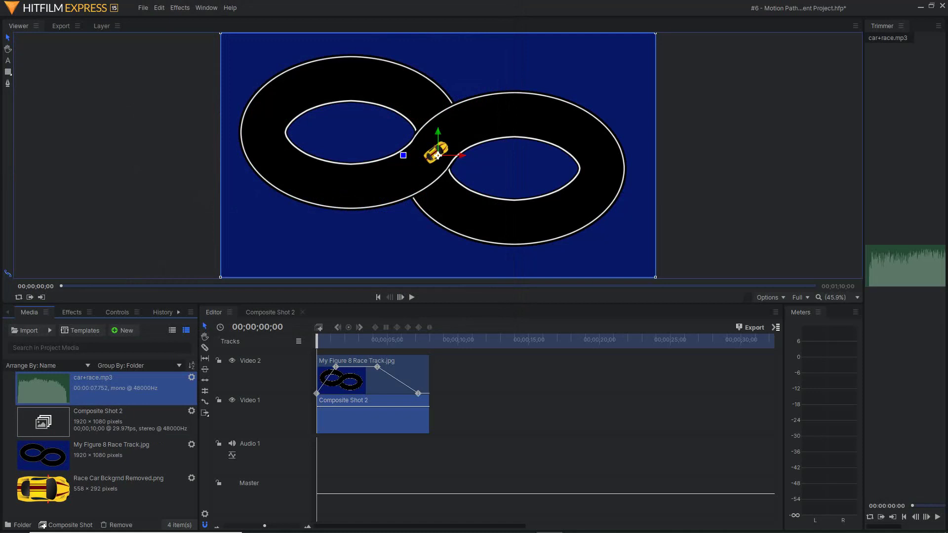
left_click_drag(43, 388, 321, 457)
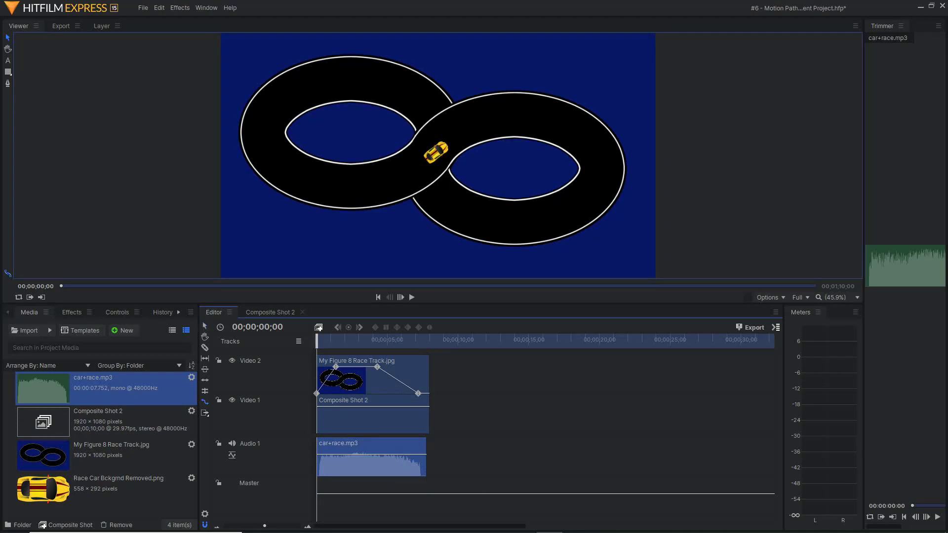
Step: Trim the clips on Video 1 and Video 2 to the end of the car+race.mp3 audio and play the sequence
left_click_drag(429, 415, 426, 415)
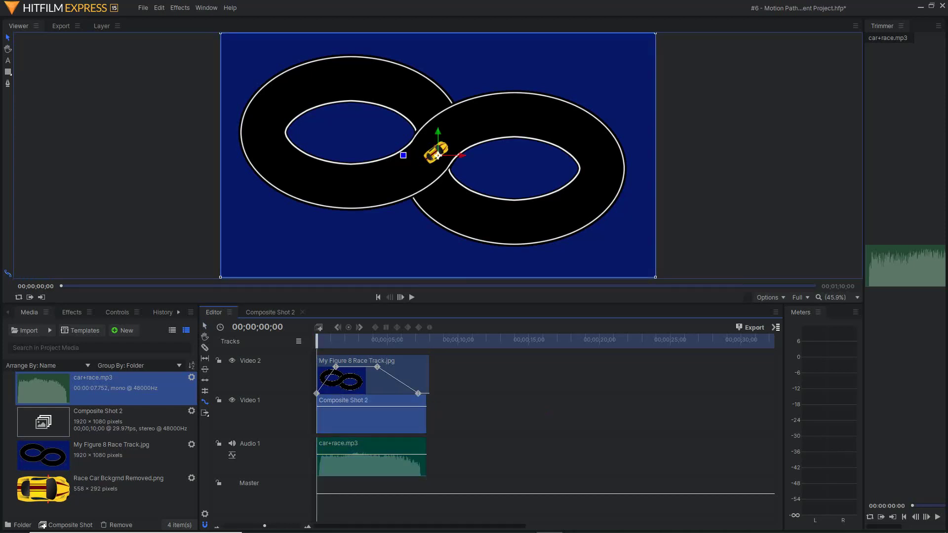
left_click_drag(428, 374, 426, 374)
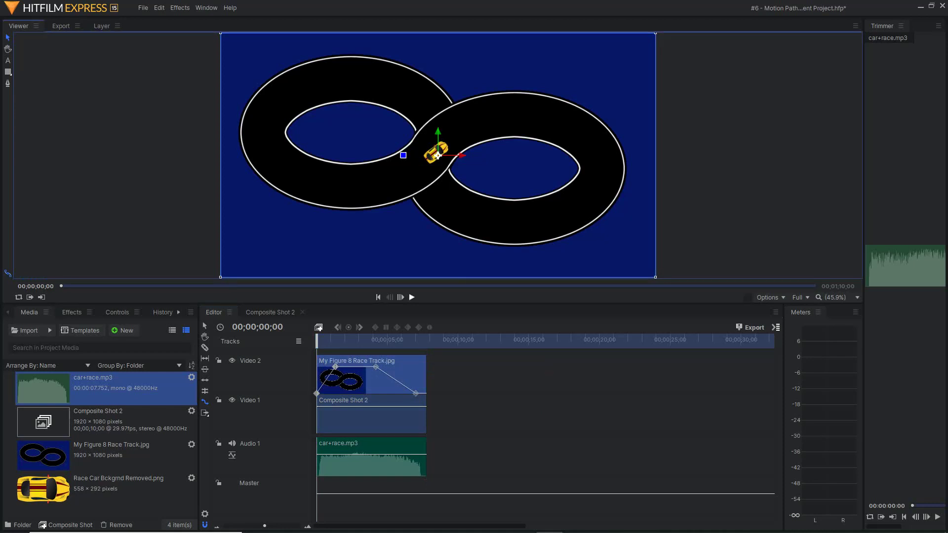
left_click(412, 297)
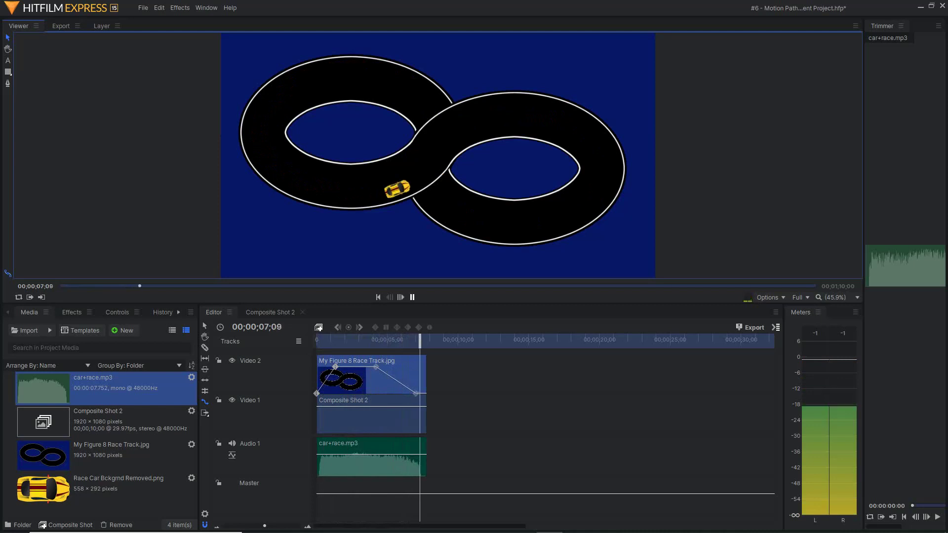
Step: Stop playback, trim the fading end off car+race.mp3 at about 7 seconds, and rate-stretch the Video 1 and Video 2 clips to match
key("space")
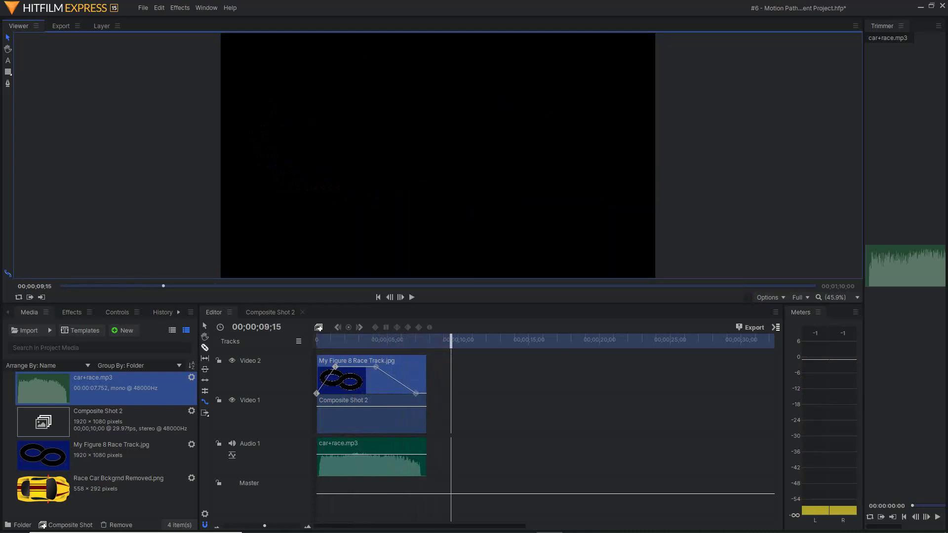
left_click(205, 326)
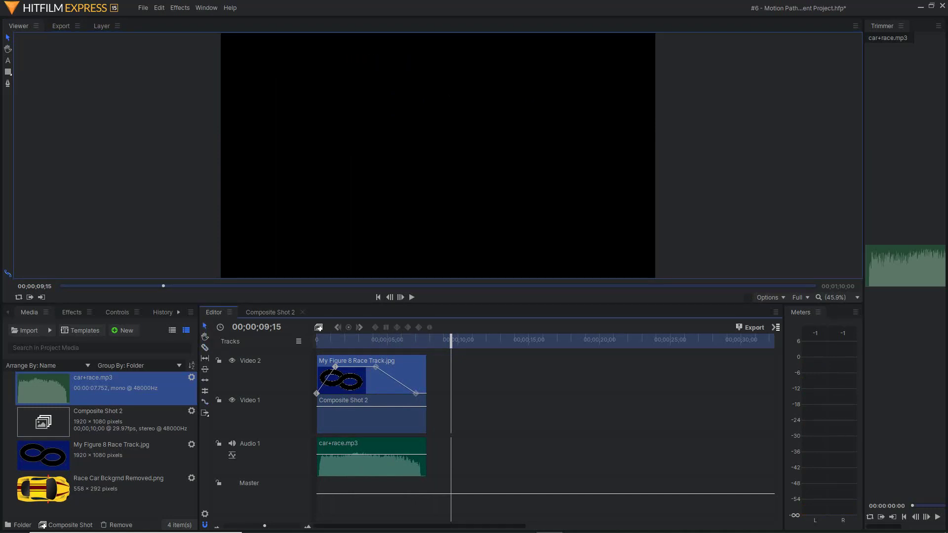
left_click(420, 459)
left_click_drag(426, 460, 421, 459)
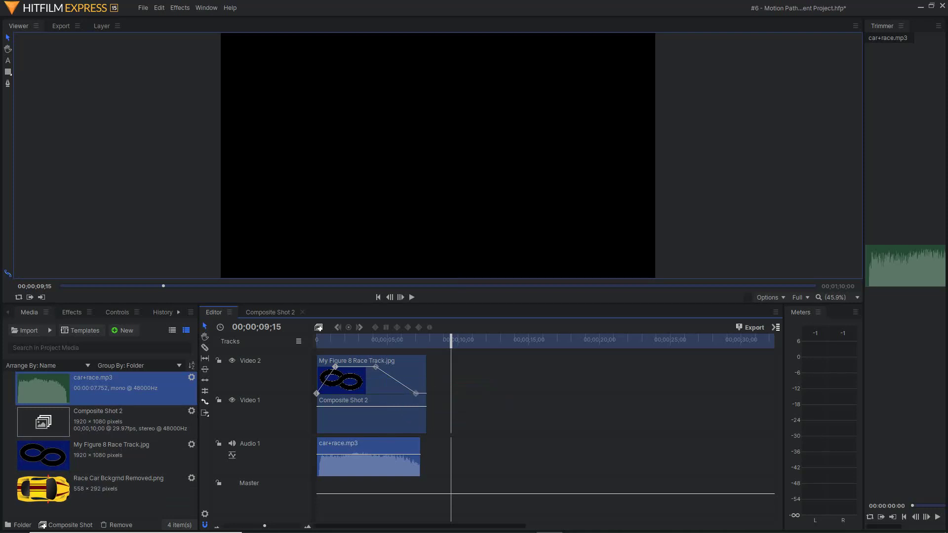
left_click_drag(425, 415, 420, 416)
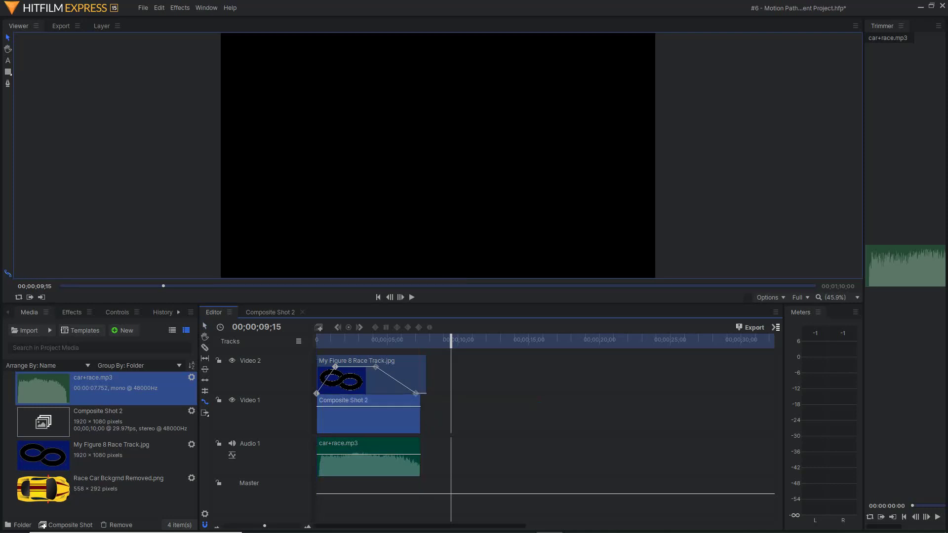
left_click_drag(426, 375, 420, 376)
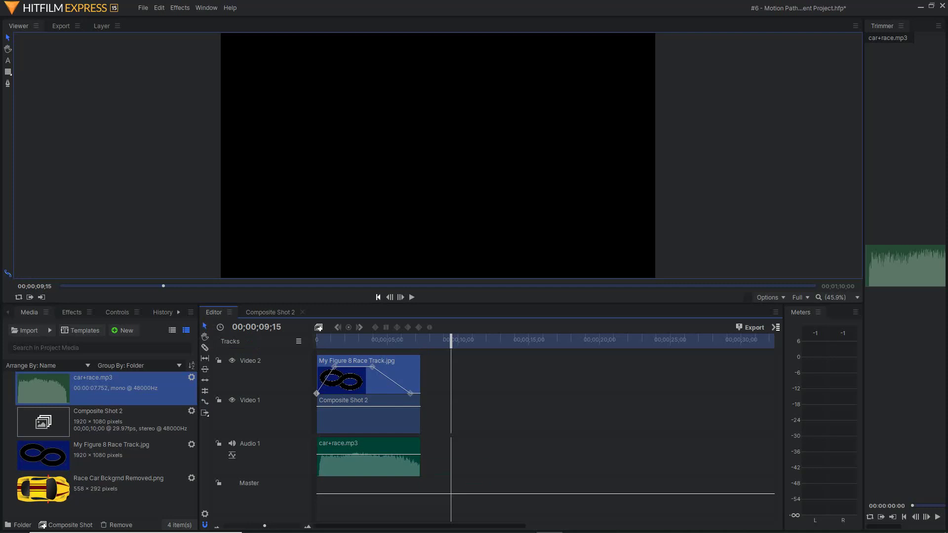
Step: Play the sequence from the start to check how the car animation and the audio end together
key("Home")
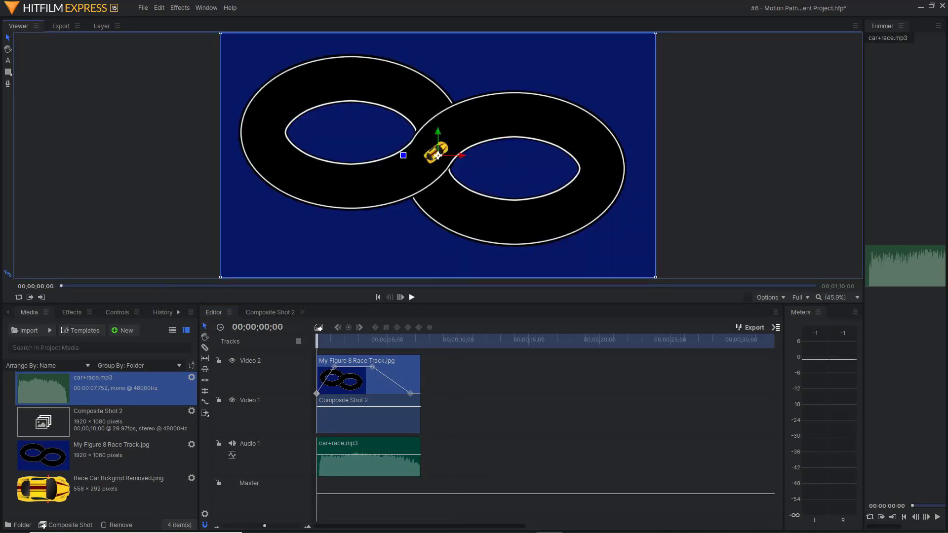
left_click(412, 297)
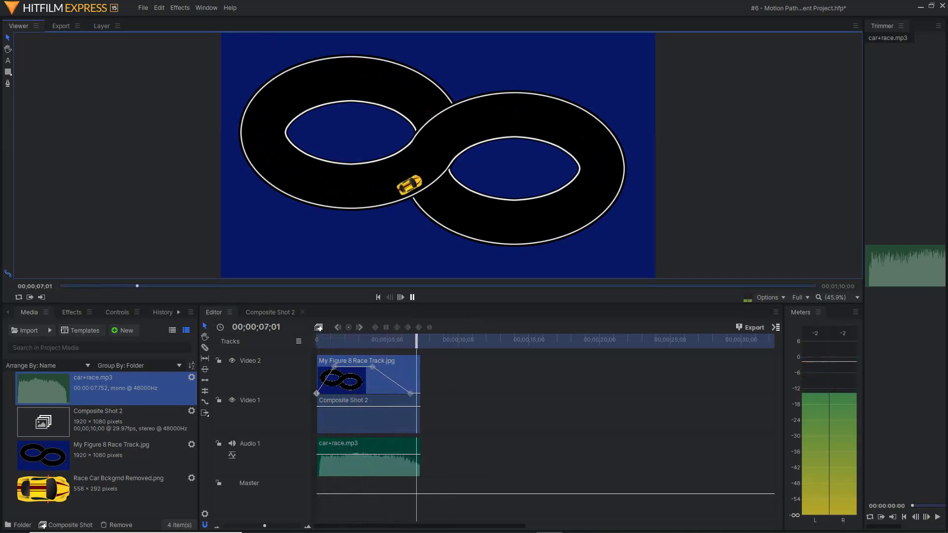
key("space")
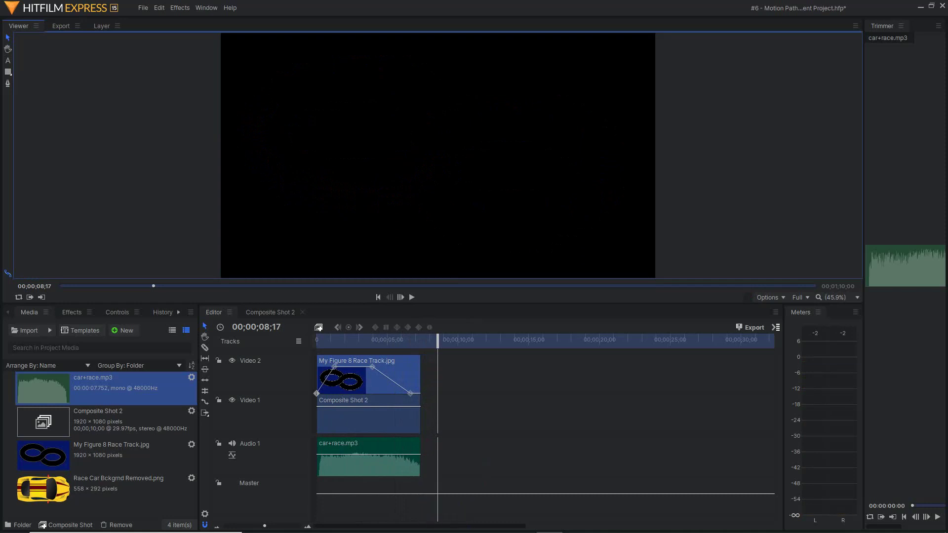
Step: Trim car+race.mp3 to about 00;00;06;08 and rate-stretch the Video 1 and Video 2 clips together to its end
left_click_drag(420, 451, 405, 451)
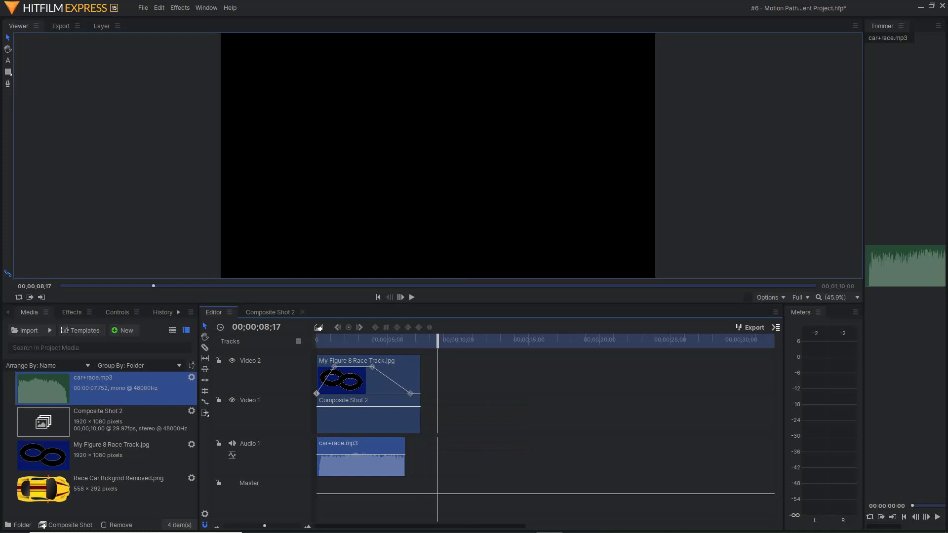
left_click(205, 402)
left_click(376, 376)
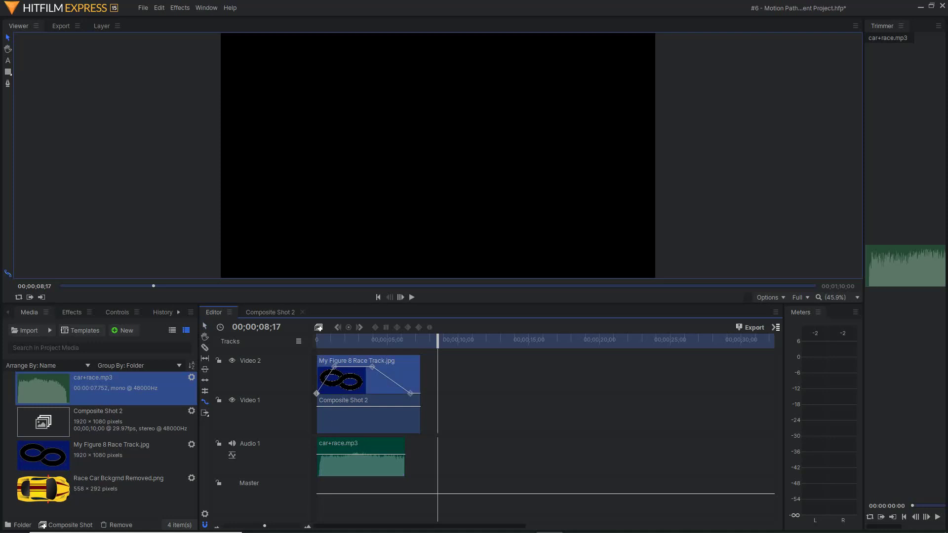
left_click(368, 420)
left_click(375, 379)
left_click(368, 420, "ctrl")
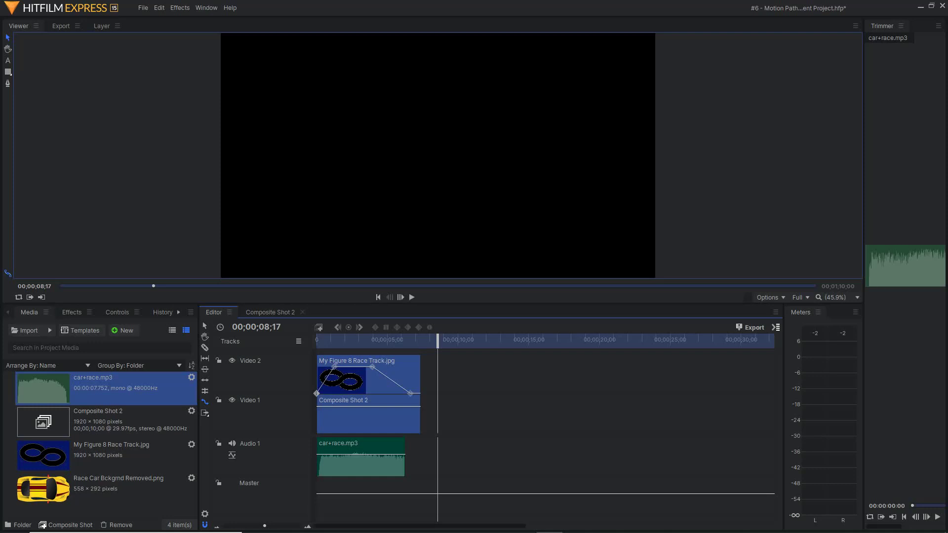
left_click_drag(420, 403, 405, 403)
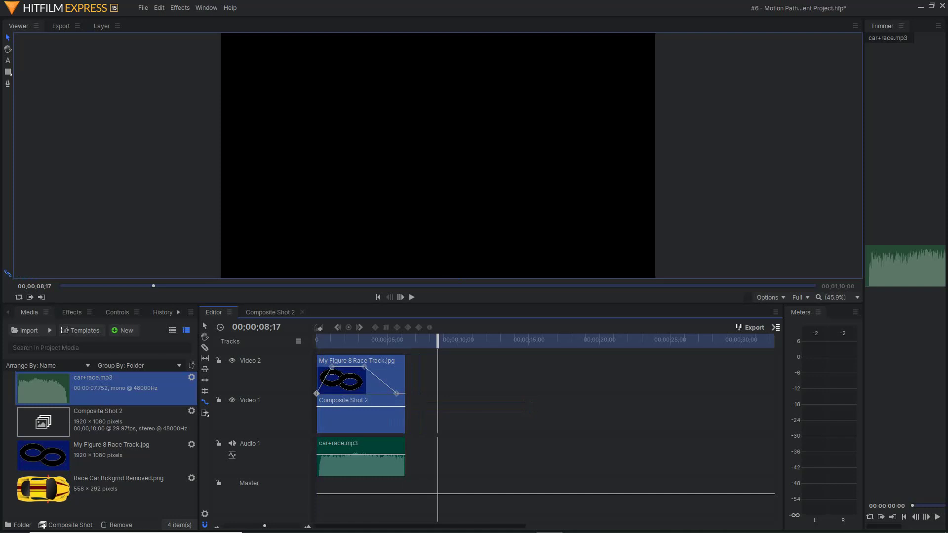
Step: Play the shortened sequence twice from the start to check its timing, and return to the first frame
key("Home")
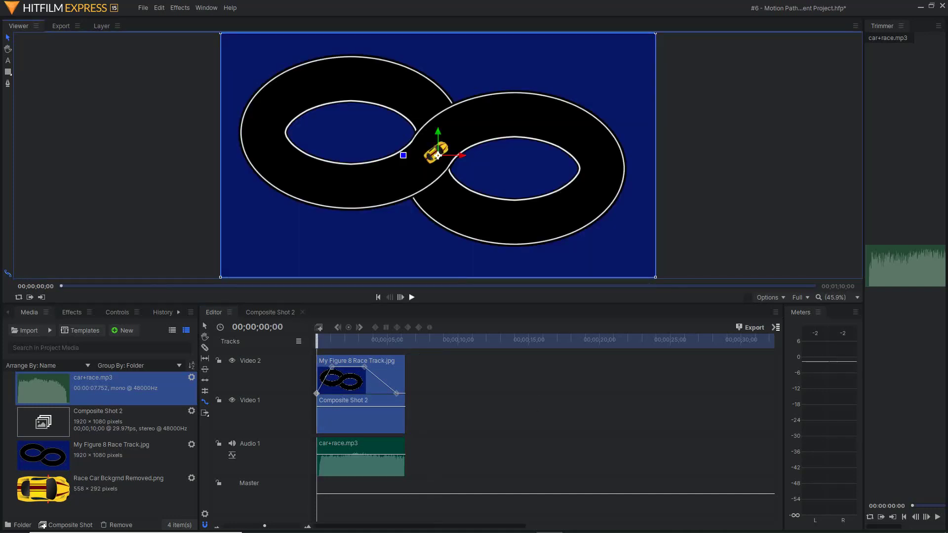
key("space")
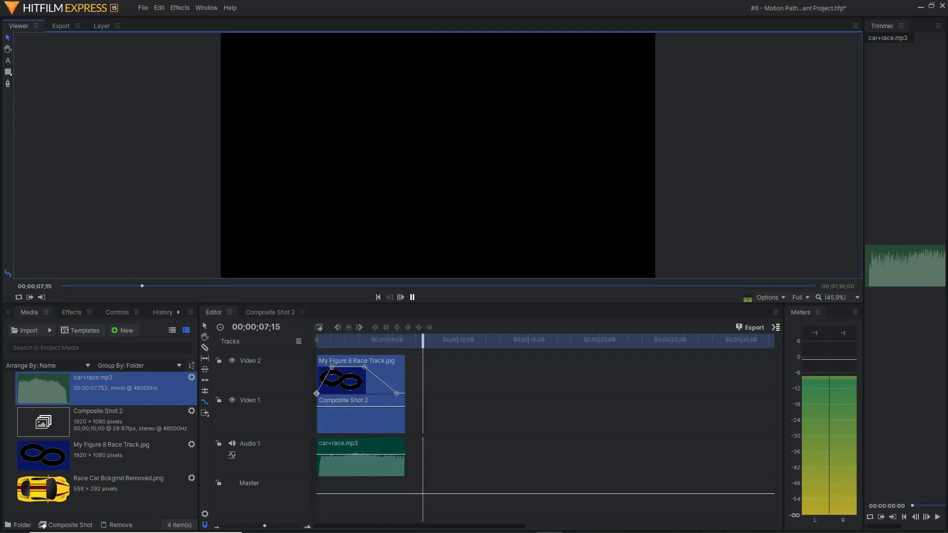
key("space")
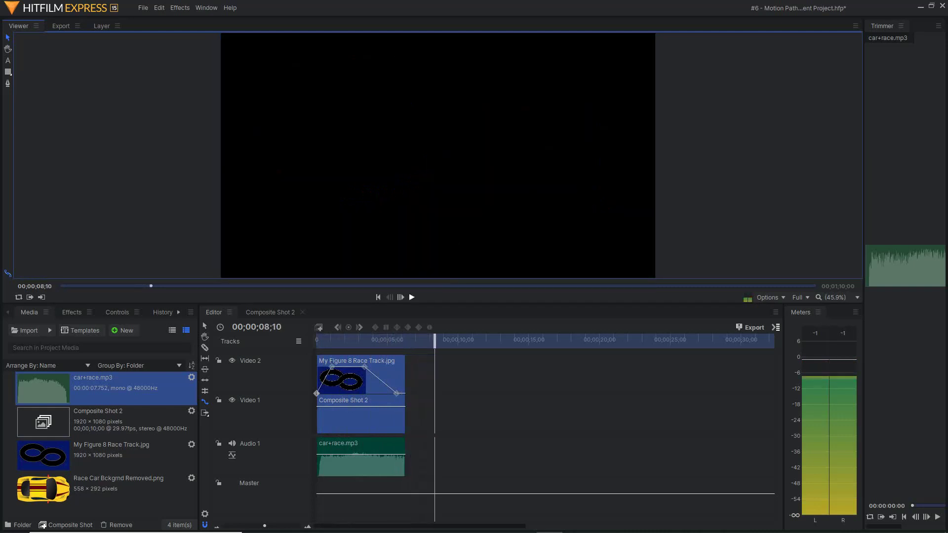
key("Home")
key("space")
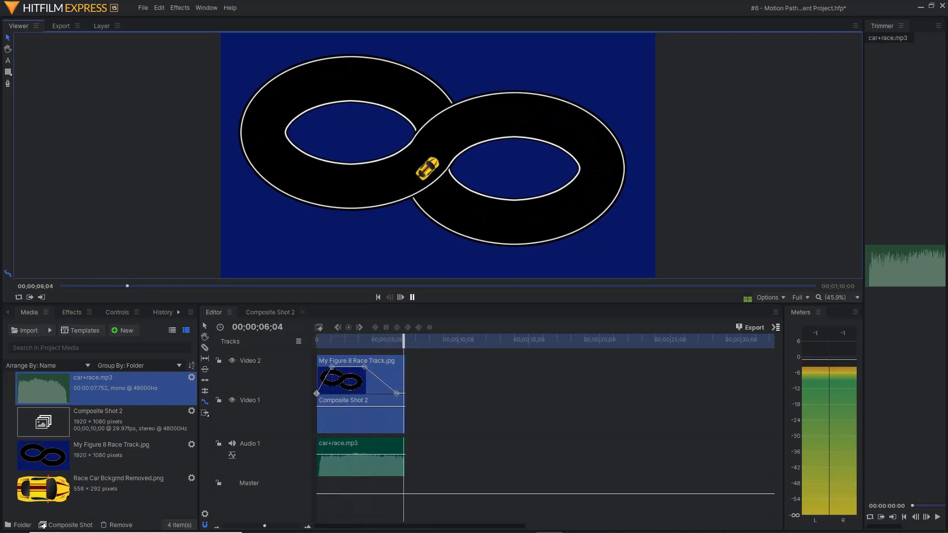
key("space")
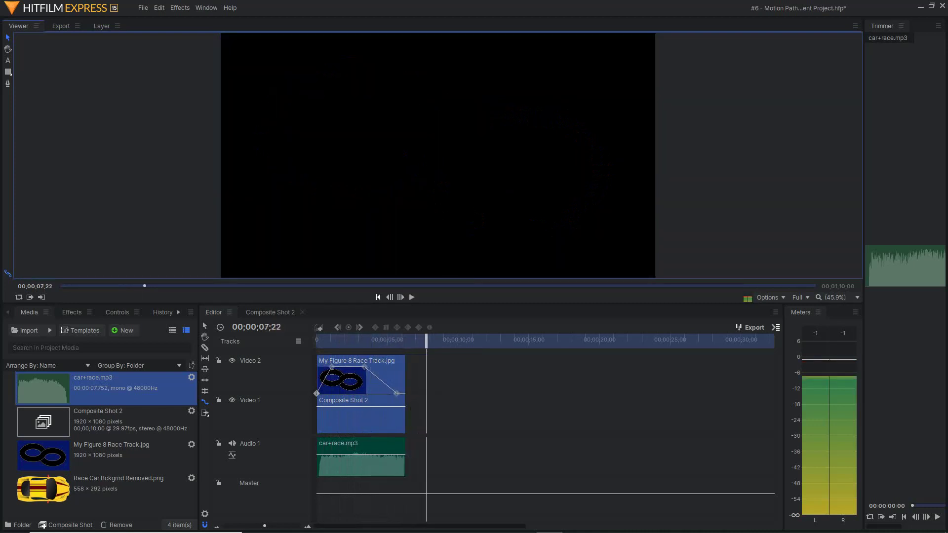
key("Home")
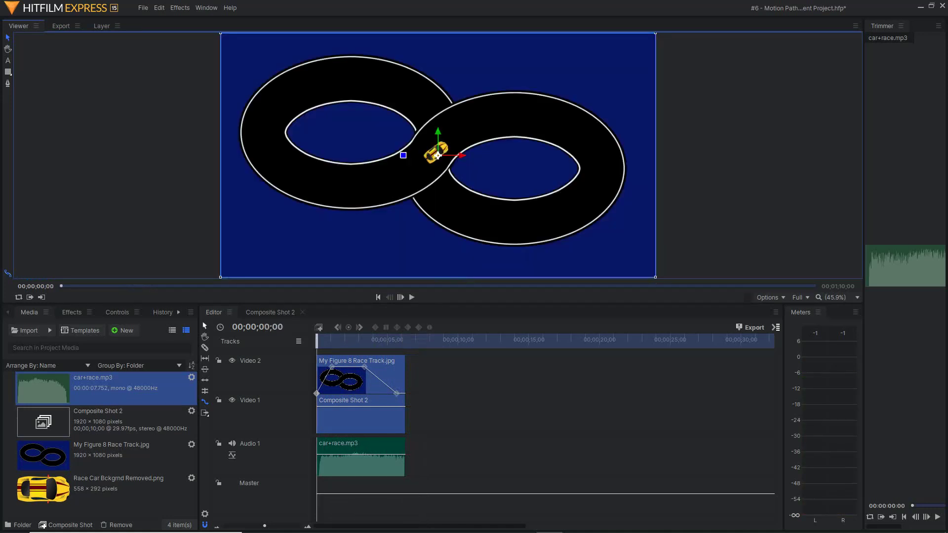
Step: Set the level of the car+race.mp3 clip to -1.6 dB and enable keyframing for it at the first frame
left_click(205, 326)
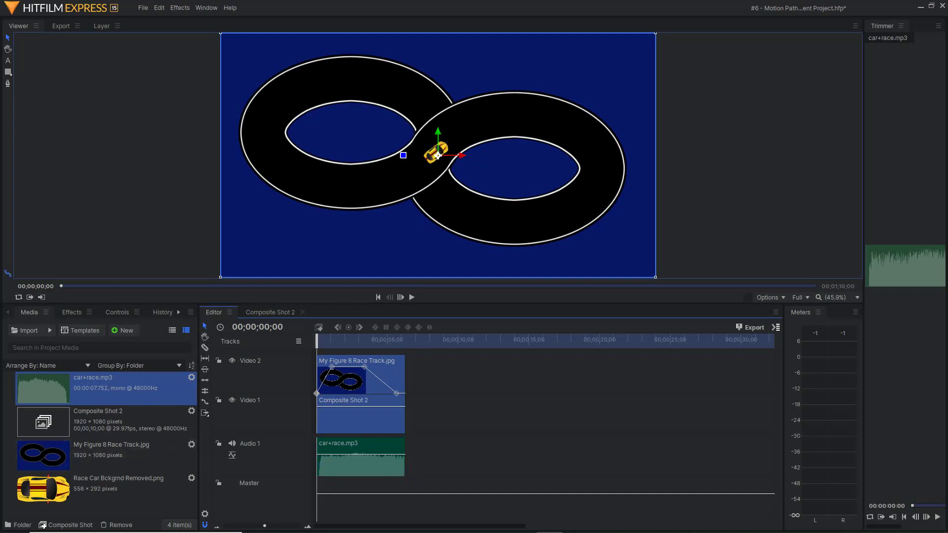
left_click(360, 464)
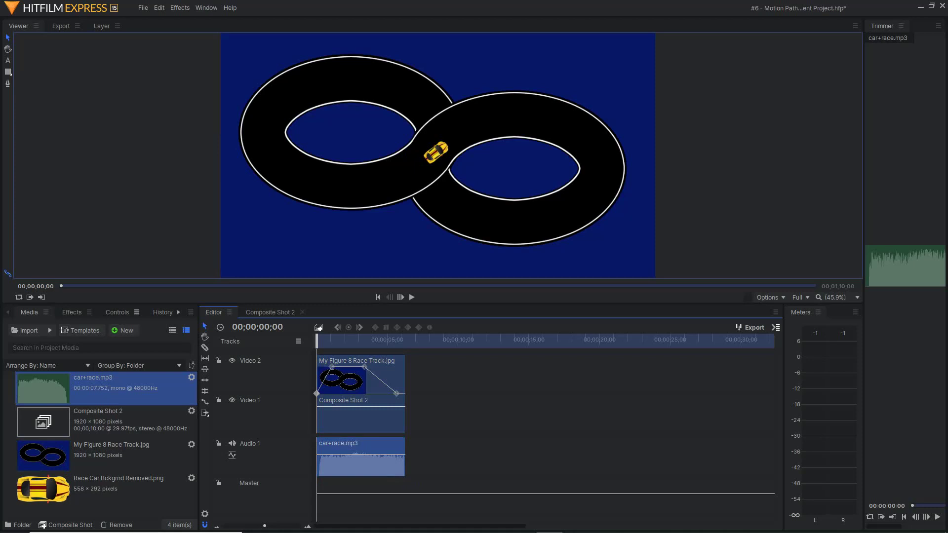
left_click(117, 312)
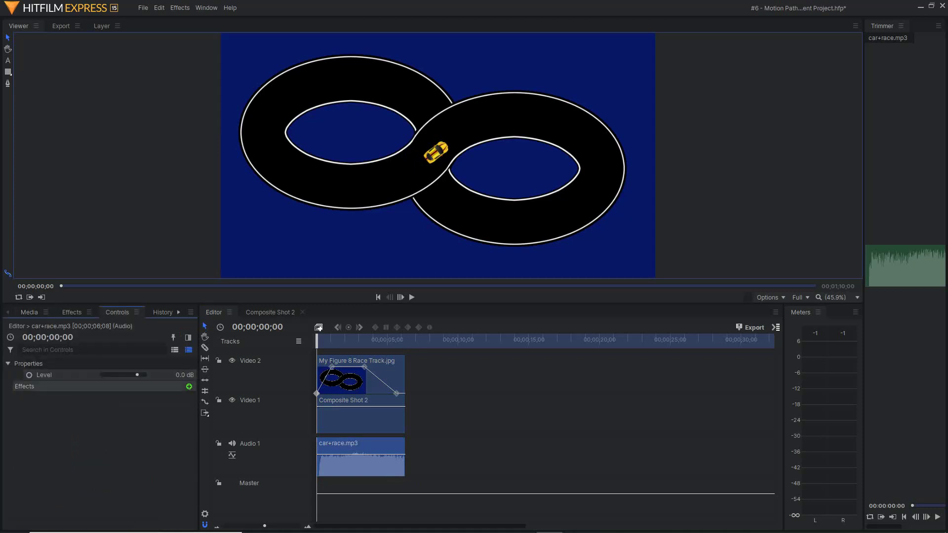
left_click_drag(137, 375, 136, 375)
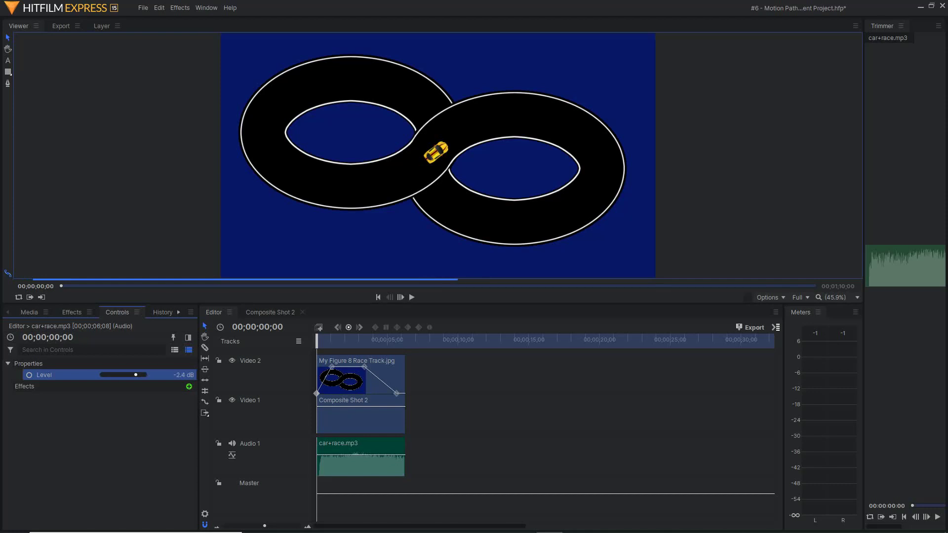
left_click_drag(136, 375, 137, 376)
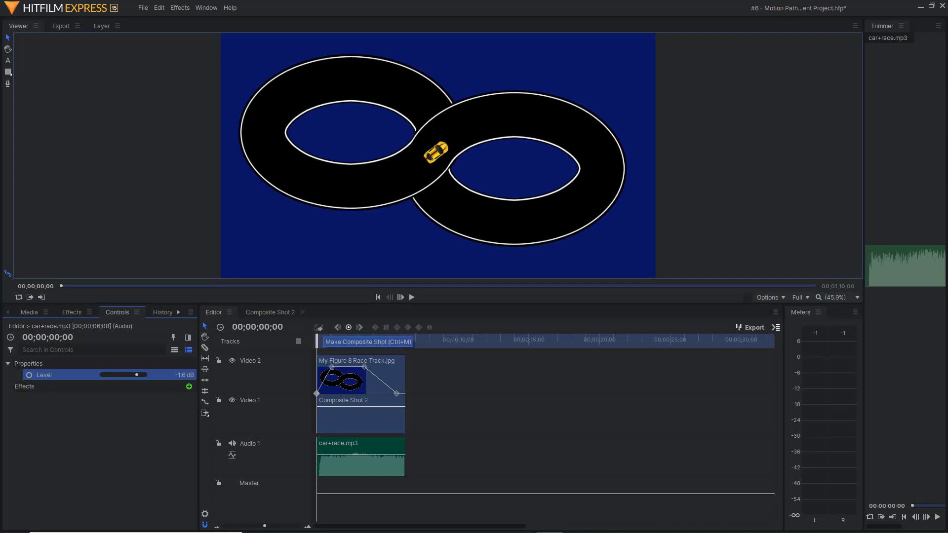
left_click(29, 375)
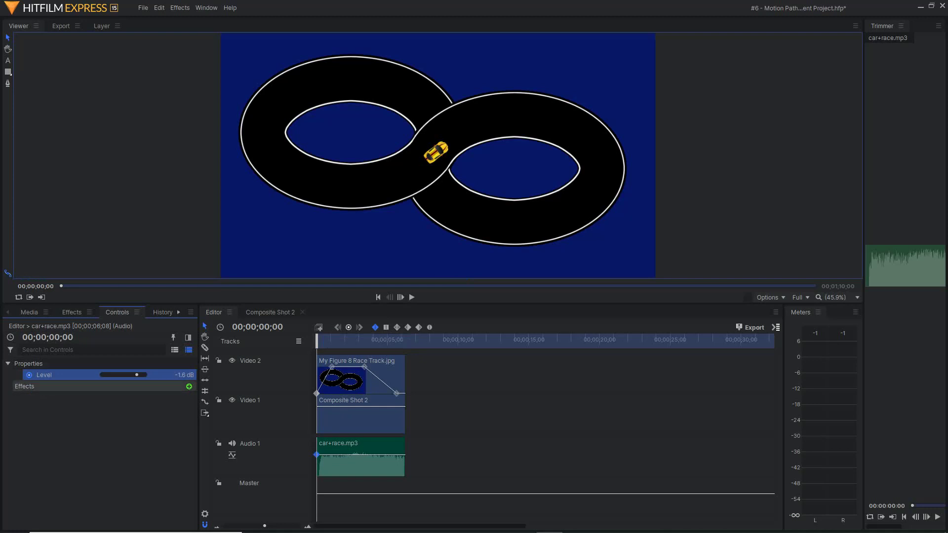
Step: Play the sequence from the start to check the adjusted audio level, and return to the first frame
left_click(378, 297)
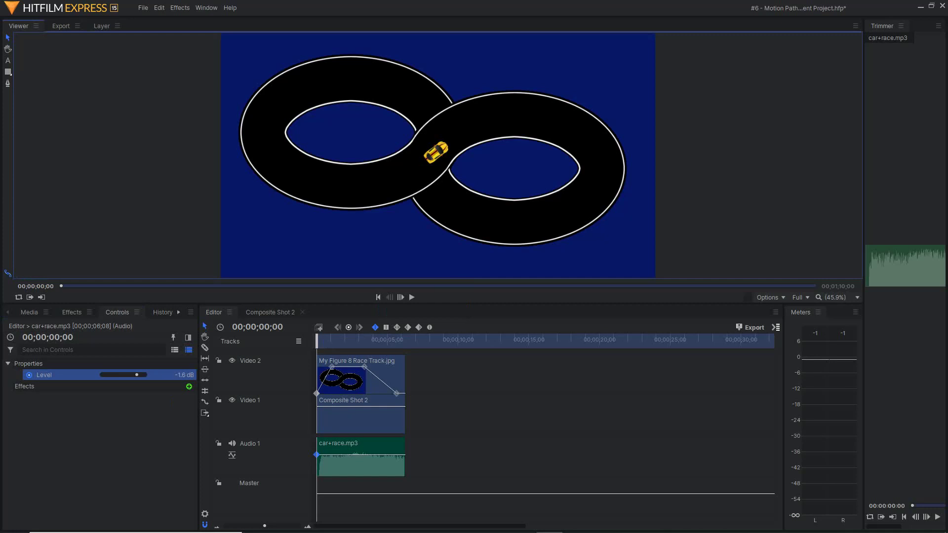
key("space")
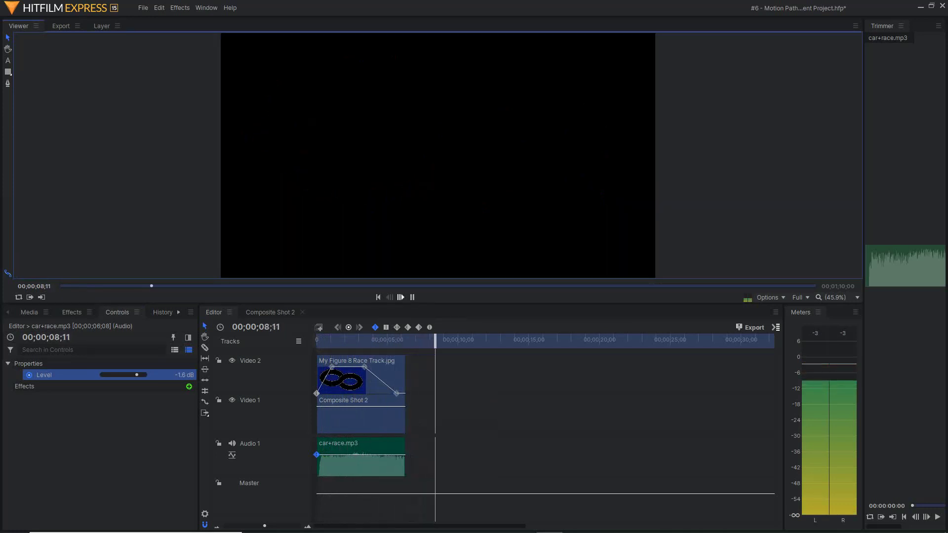
key("space")
key("Home")
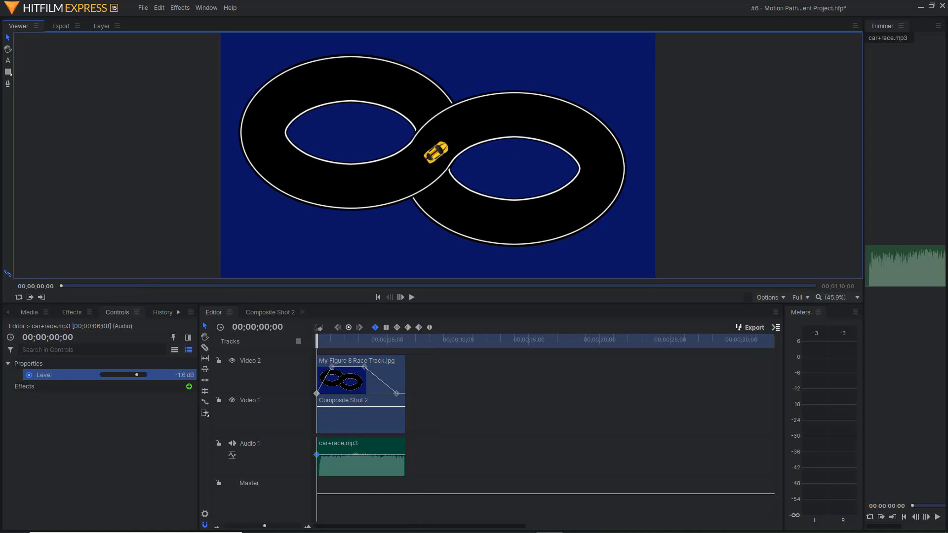
Step: Export the sequence as an MP4 in the #6 - Motion Path folder, naming it "6-" followed by the creator's last name
key("ctrl+m")
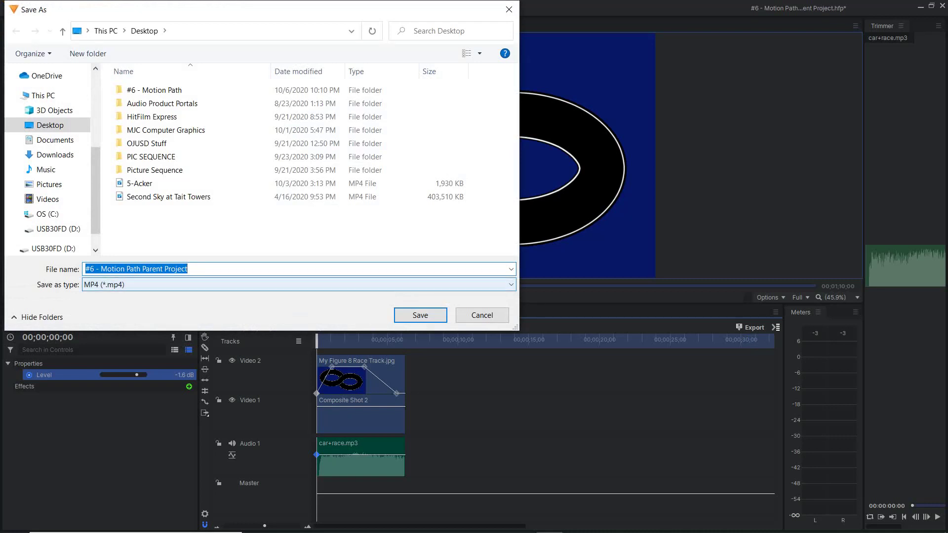
left_click_drag(188, 269, 85, 269)
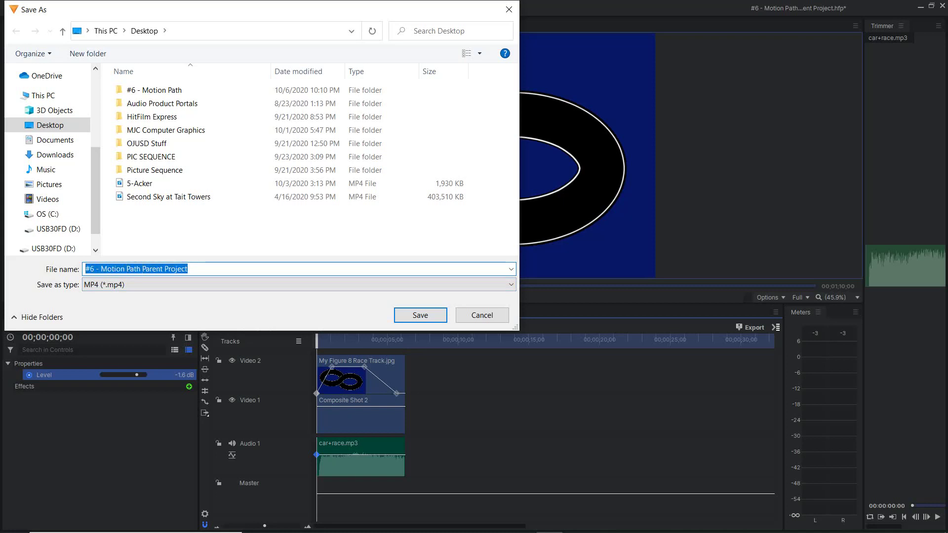
type("6-Acker")
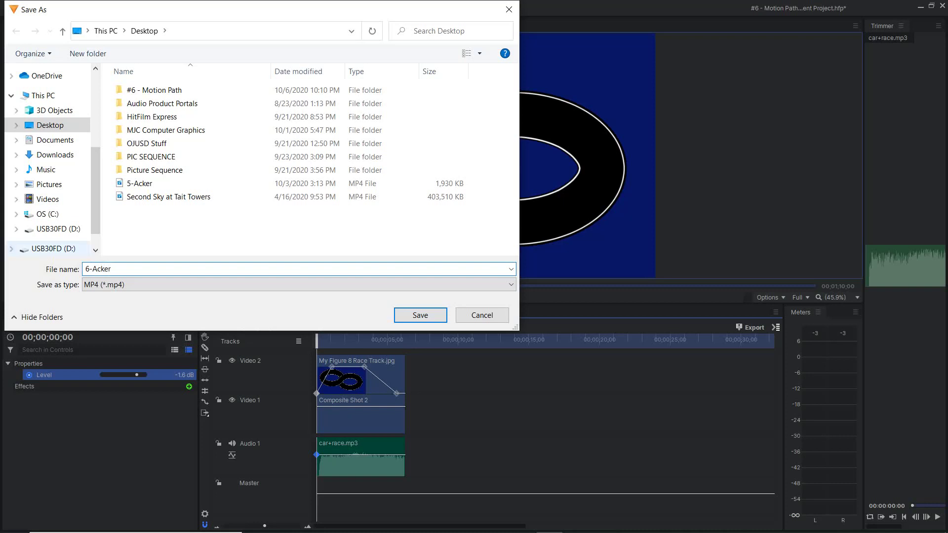
double_click(154, 90)
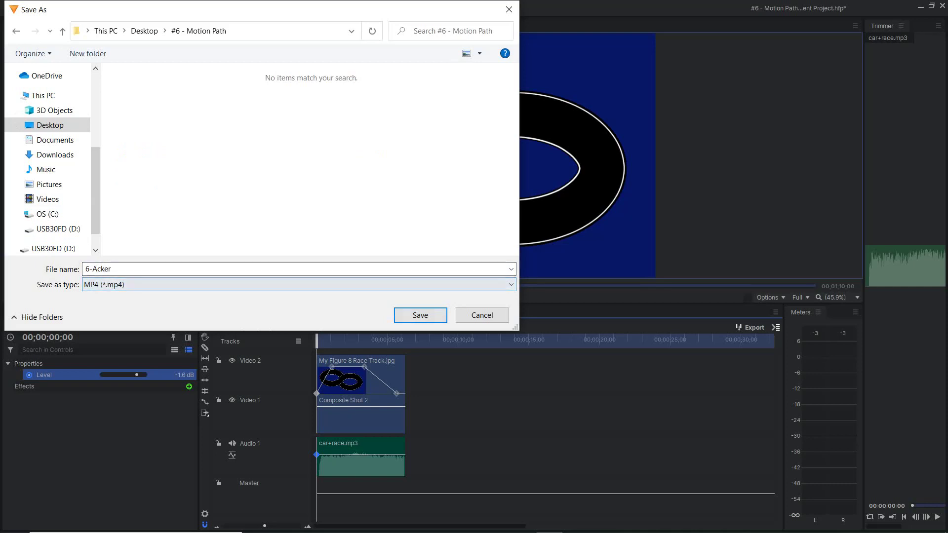
left_click(421, 315)
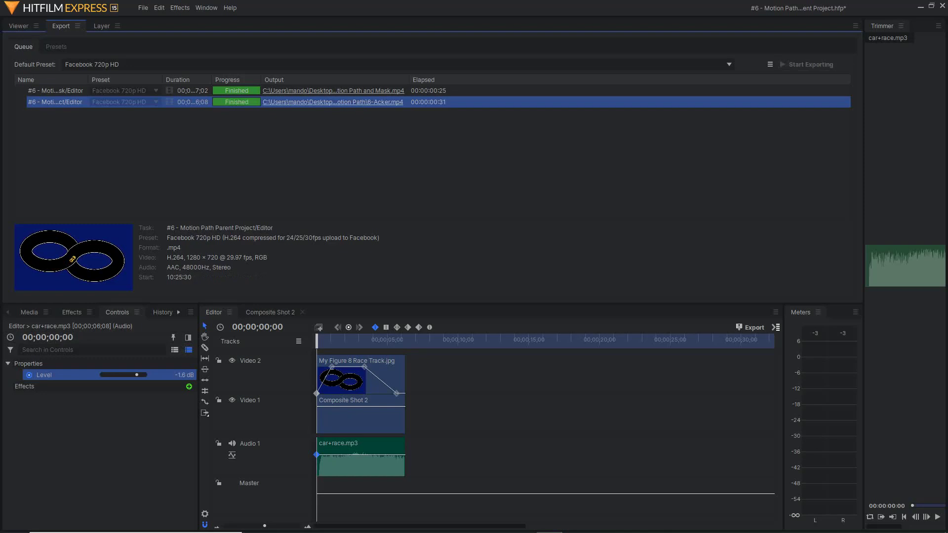
Step: Minimize the editor and play the exported video from the #6 - Motion Path folder in a maximized VLC media player
left_click(920, 7)
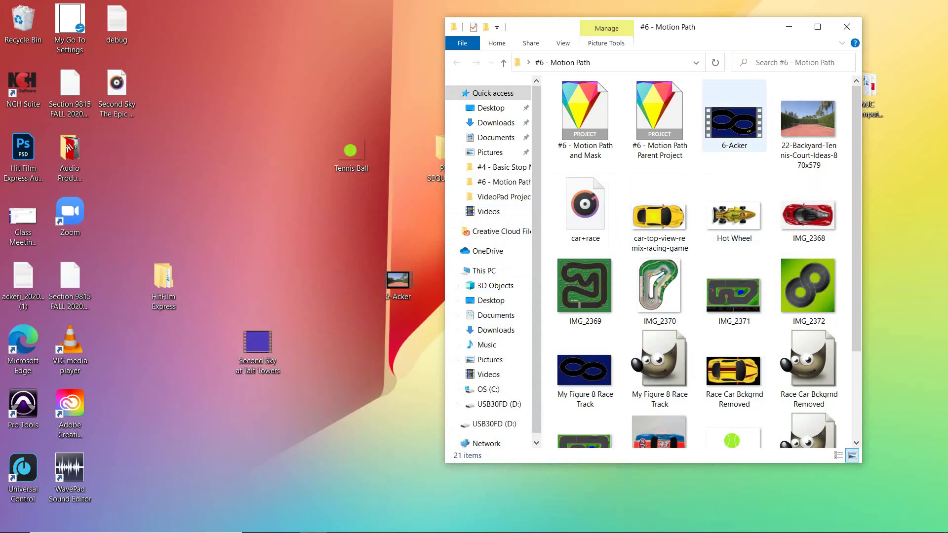
right_click(741, 127)
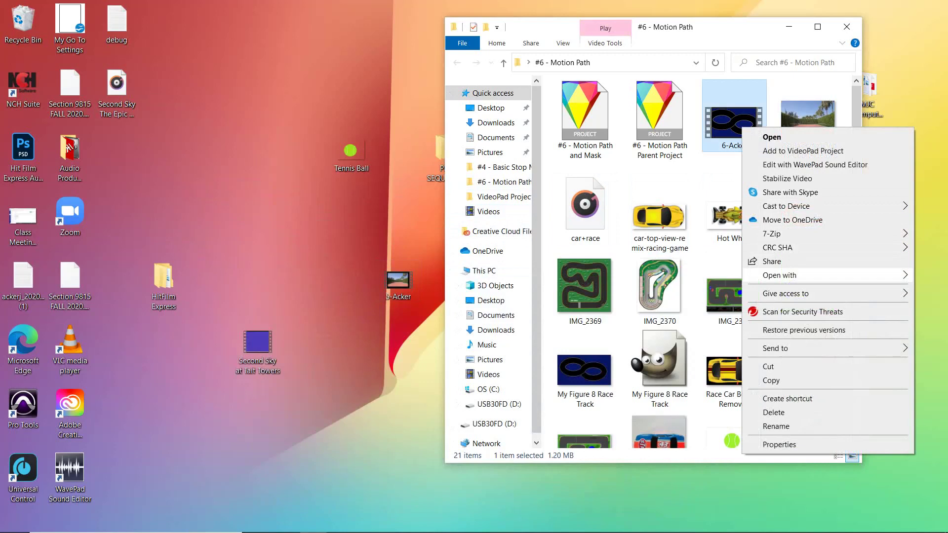
mouse_move(785, 275)
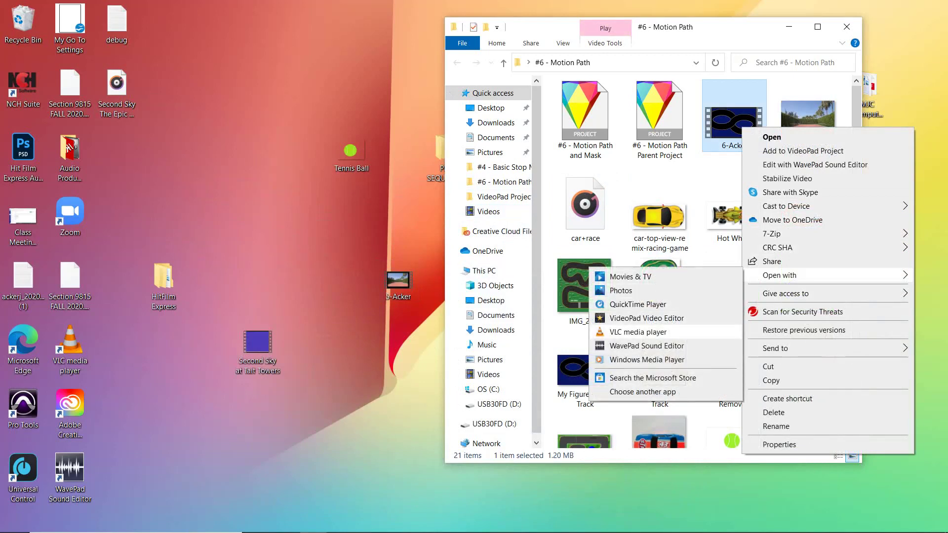
left_click(638, 331)
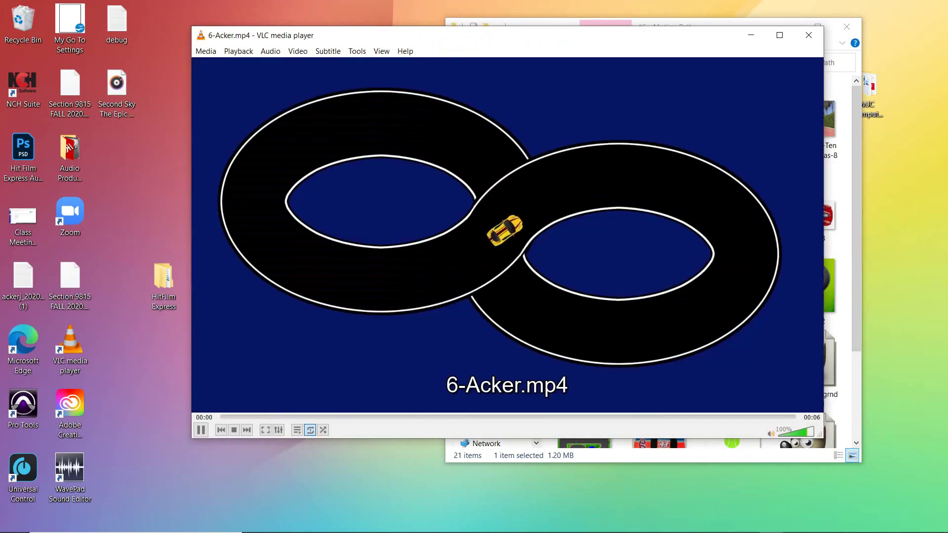
left_click(780, 34)
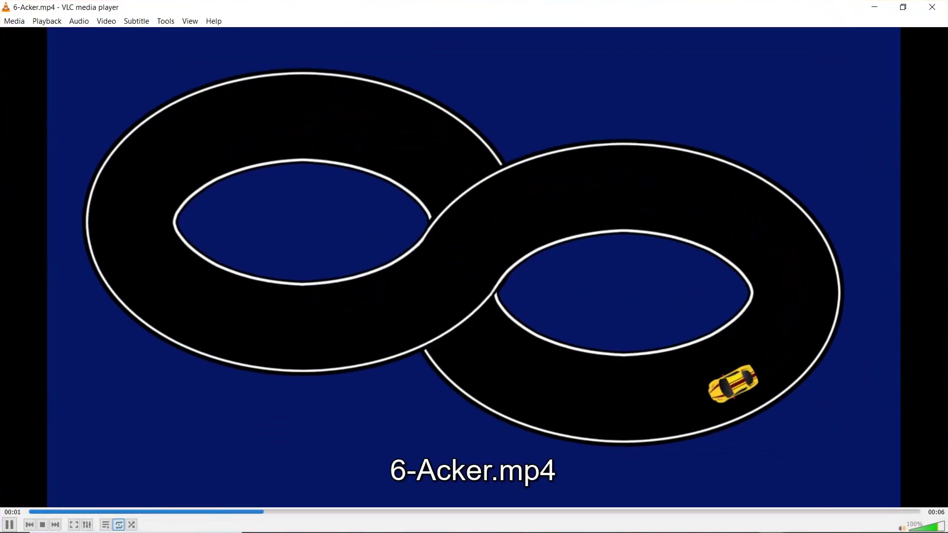